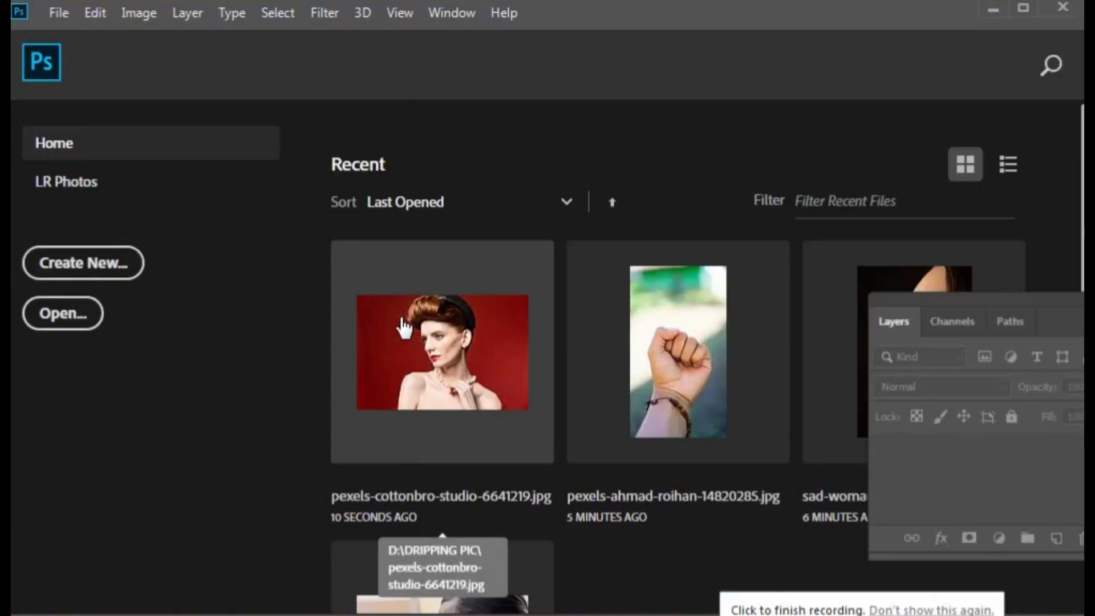
Select the woman in her portrait with Select Subject and copy her
click(403, 326)
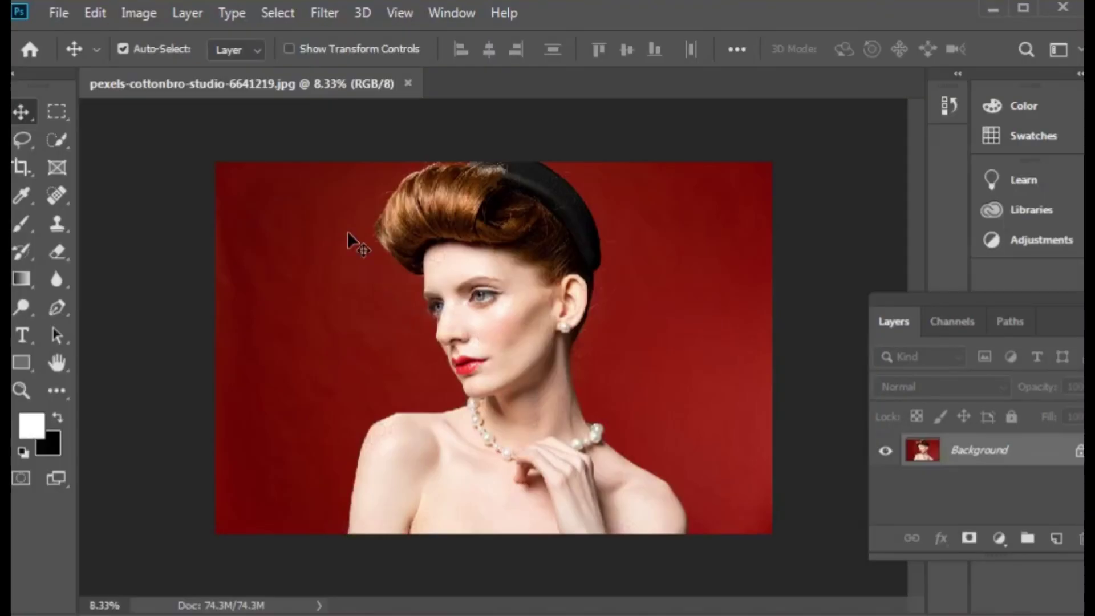
scroll(593, 279, up, 2)
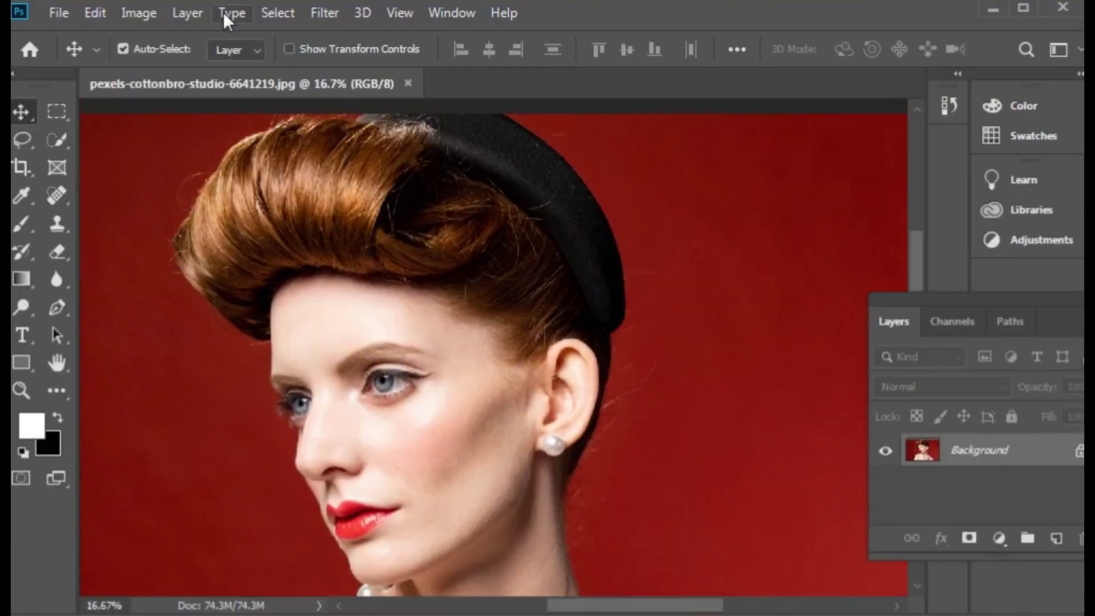
click(278, 12)
click(301, 260)
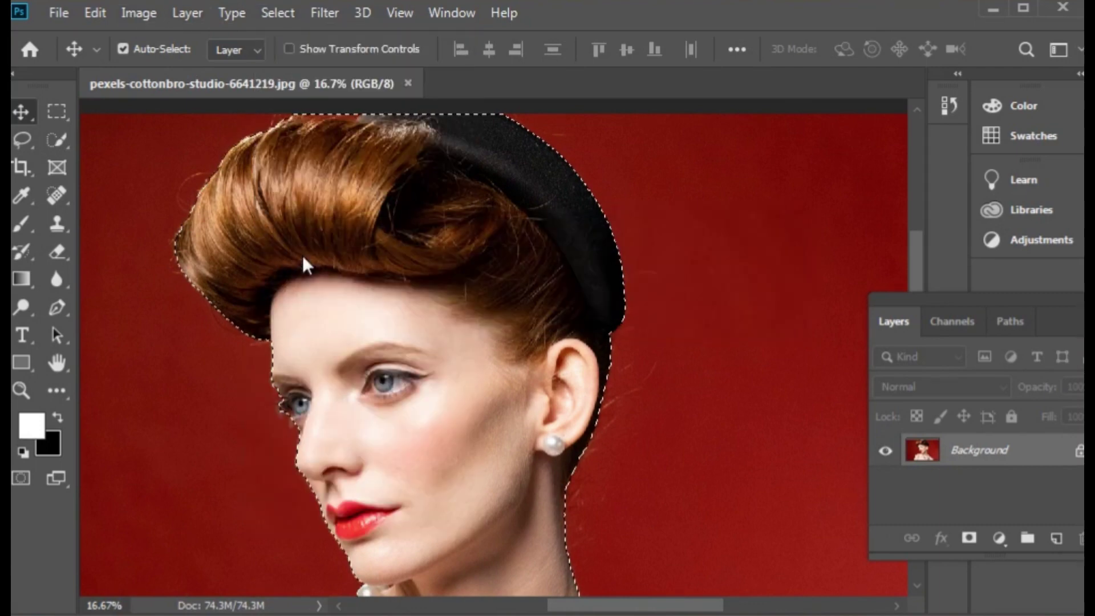
click(95, 13)
click(135, 67)
Open the fist photo pexels-ahmad-roihan-14820285.jpg
click(49, 12)
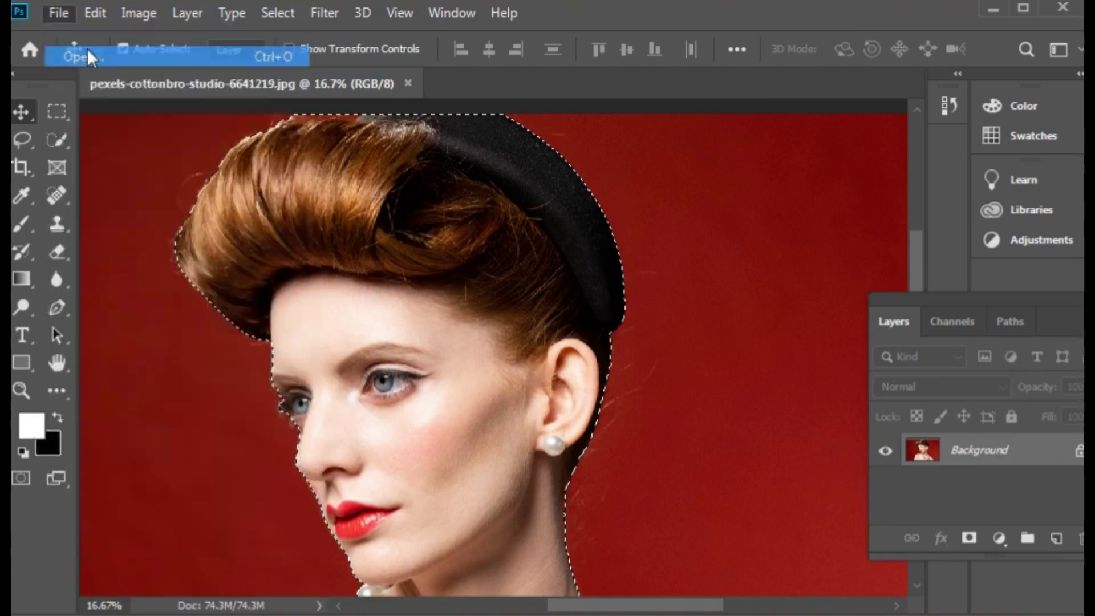
click(87, 48)
scroll(607, 335, down, 5)
scroll(604, 449, down, 5)
scroll(601, 445, down, 5)
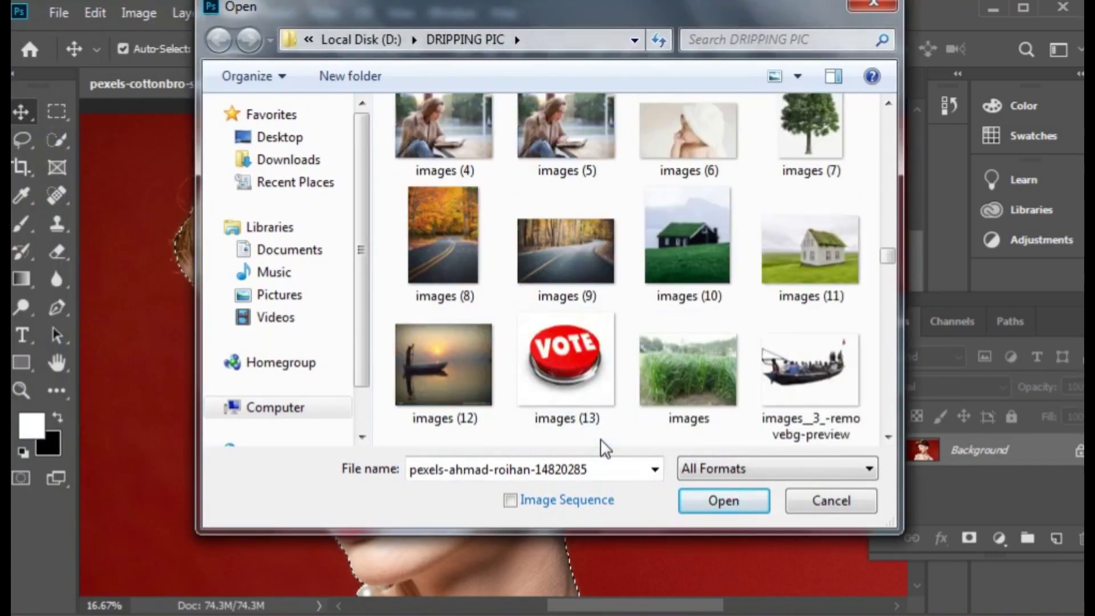
scroll(602, 445, down, 5)
scroll(622, 439, down, 5)
key(Return)
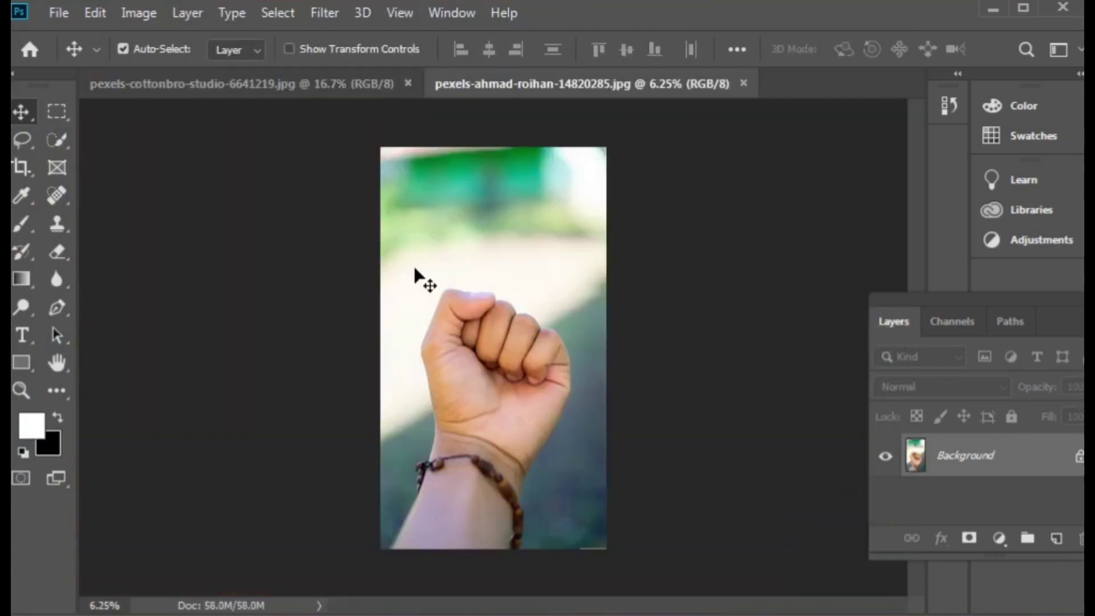
Select the in-focus fist and wrist with Focus Area and copy them
click(278, 12)
click(317, 242)
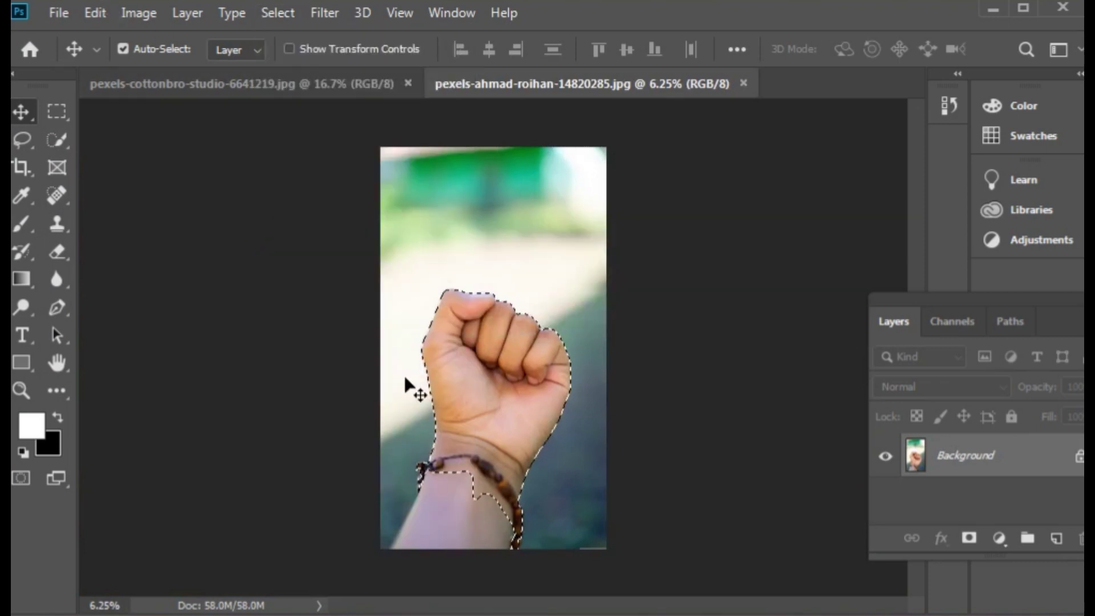
click(95, 12)
click(148, 66)
Start a new document with the 1600 x 900 px custom preset
click(59, 12)
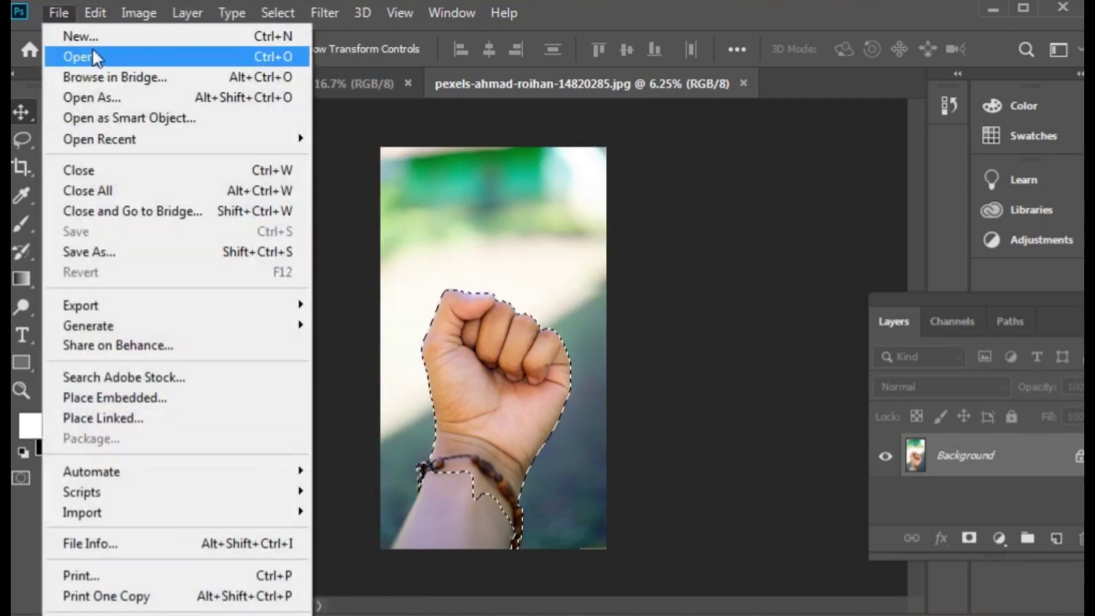
click(93, 35)
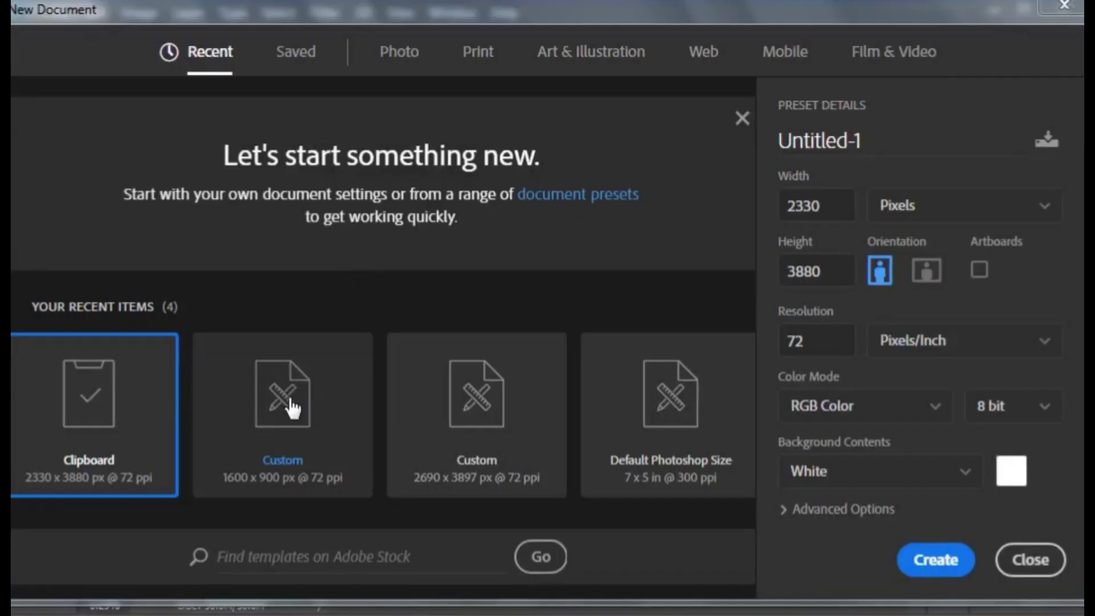
click(292, 407)
Create the white 1600 x 900 document and paste the fist into it
click(950, 558)
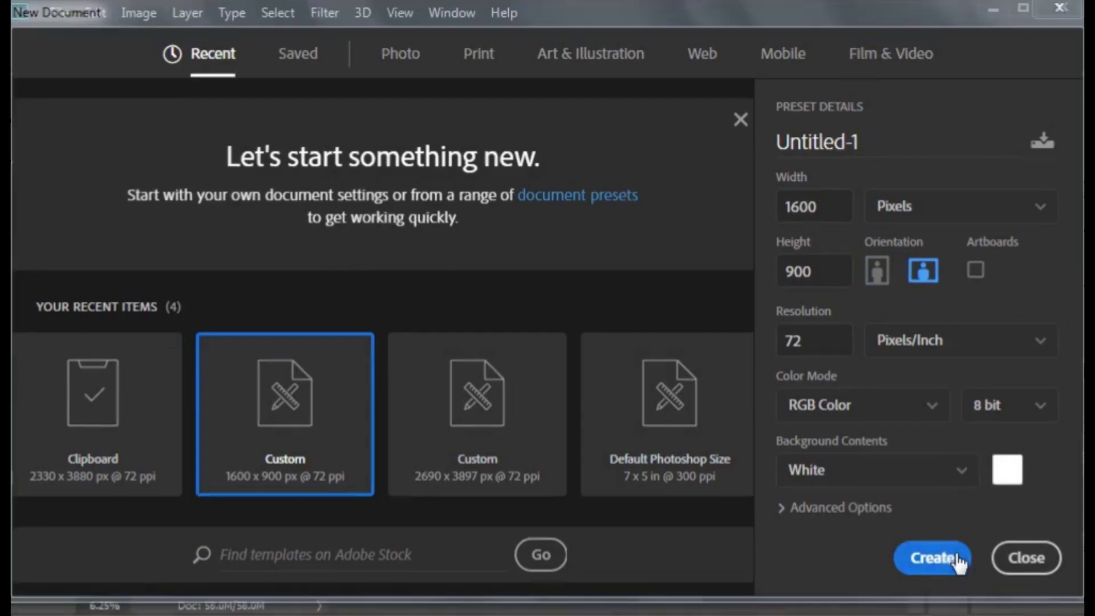
click(94, 12)
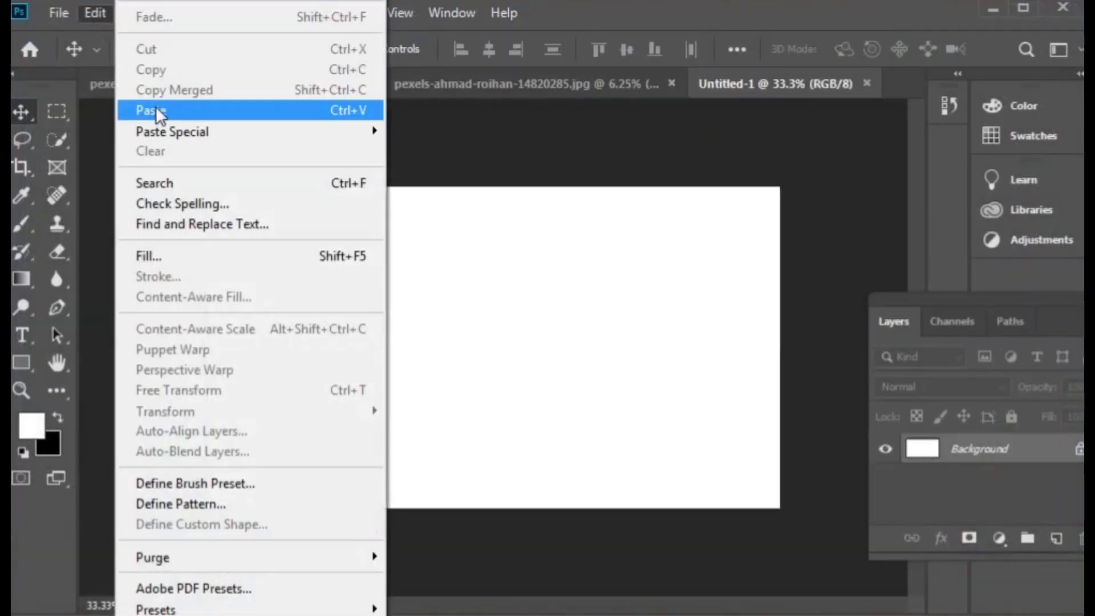
click(155, 110)
Scale the fist to about 33% and rotate it about 71° across the canvas
click(91, 13)
click(179, 390)
drag(622, 242, 510, 237)
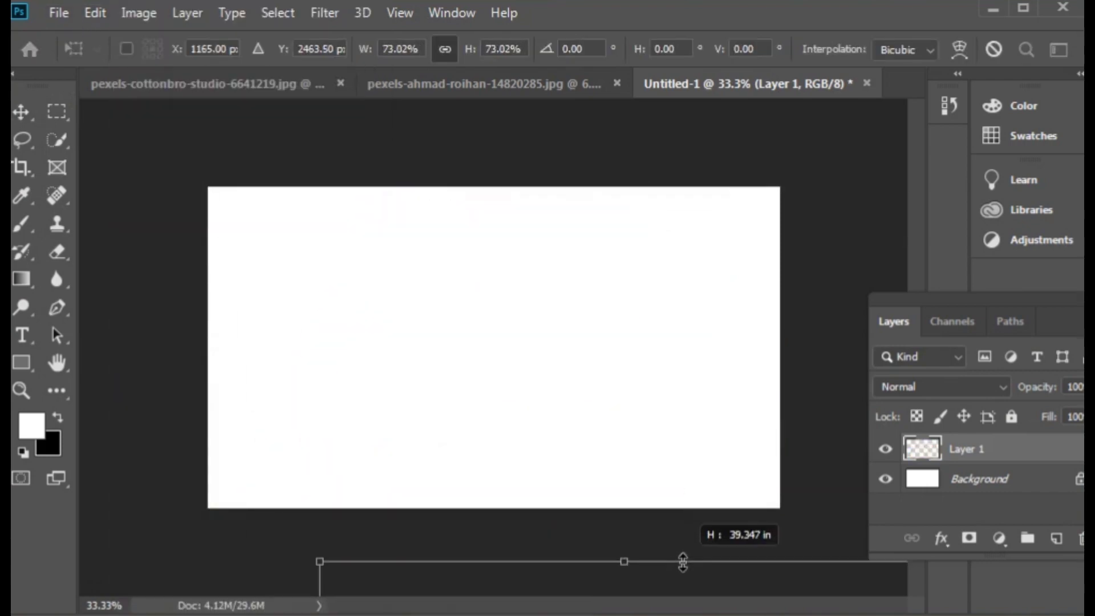
mouse_move(741, 456)
mouse_down()
mouse_move(773, 212)
mouse_move(764, 268)
mouse_up()
drag(570, 319, 601, 289)
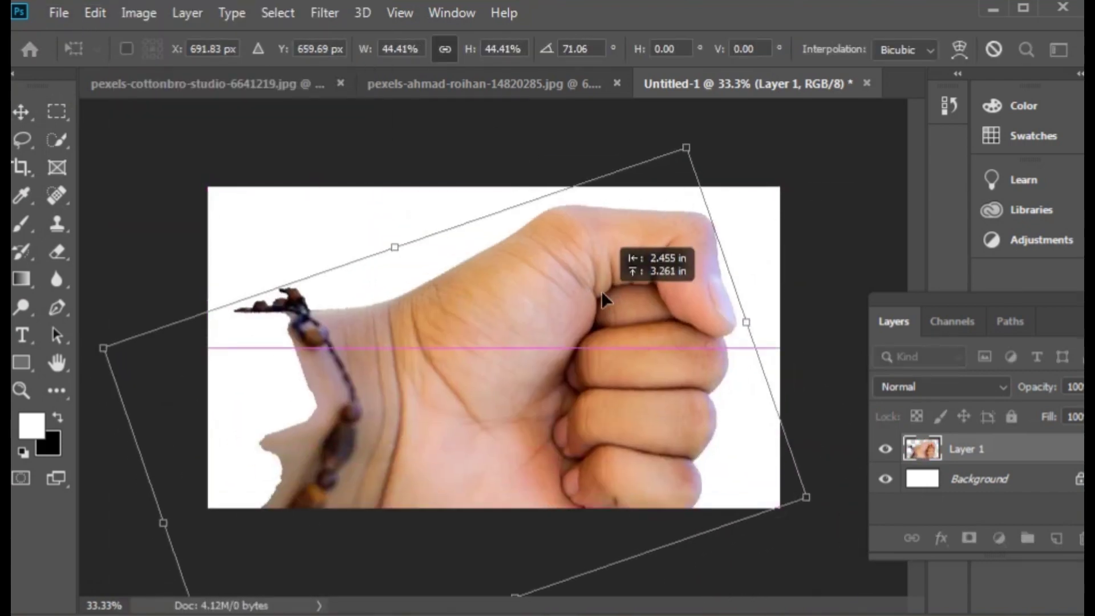
drag(678, 188, 654, 220)
drag(604, 320, 601, 288)
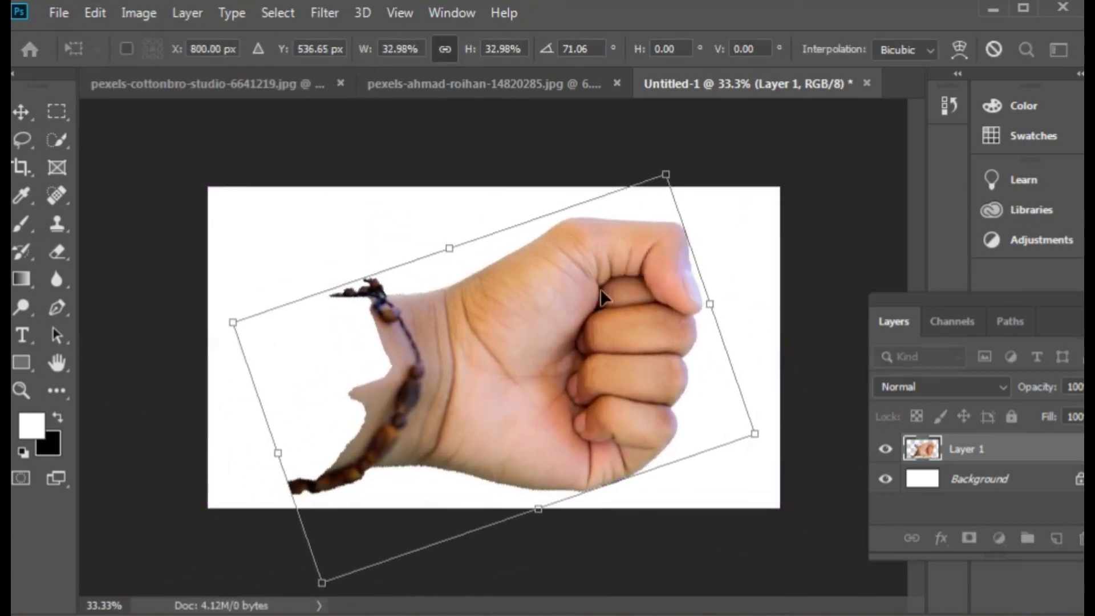
key(Return)
click(95, 13)
key(Escape)
click(459, 79)
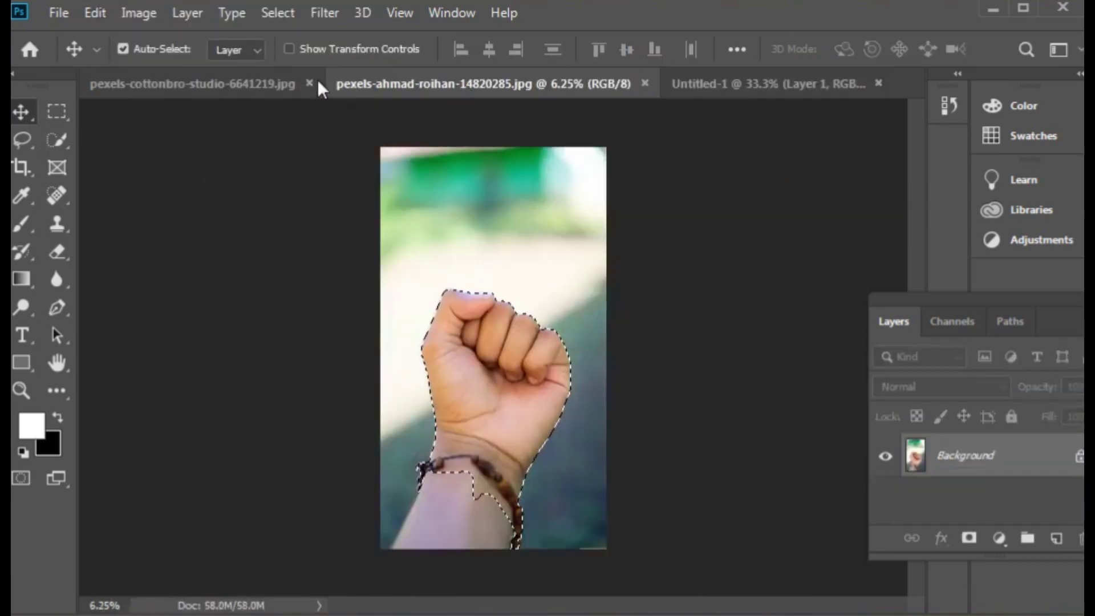
Copy the woman again and paste her into Untitled-1 as Layer 2 above the fist
click(246, 83)
click(84, 12)
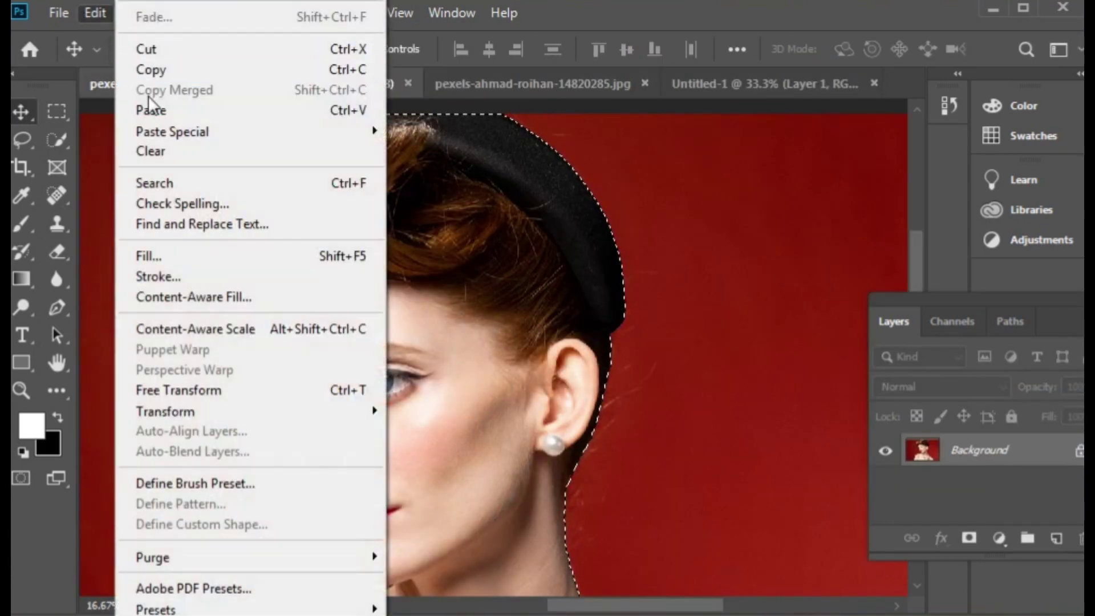
click(153, 69)
click(701, 91)
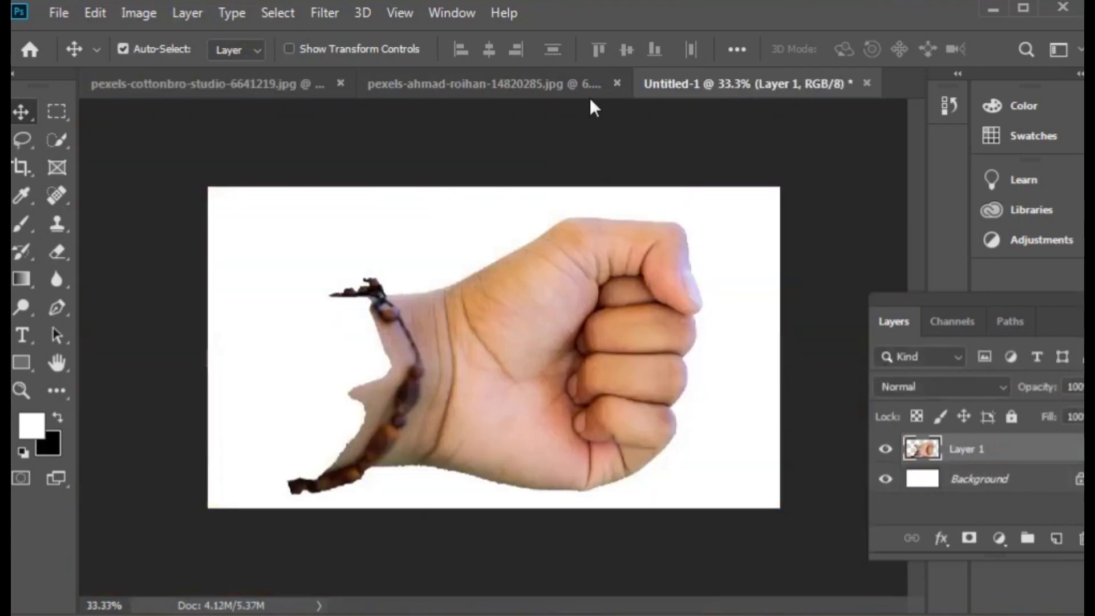
click(93, 17)
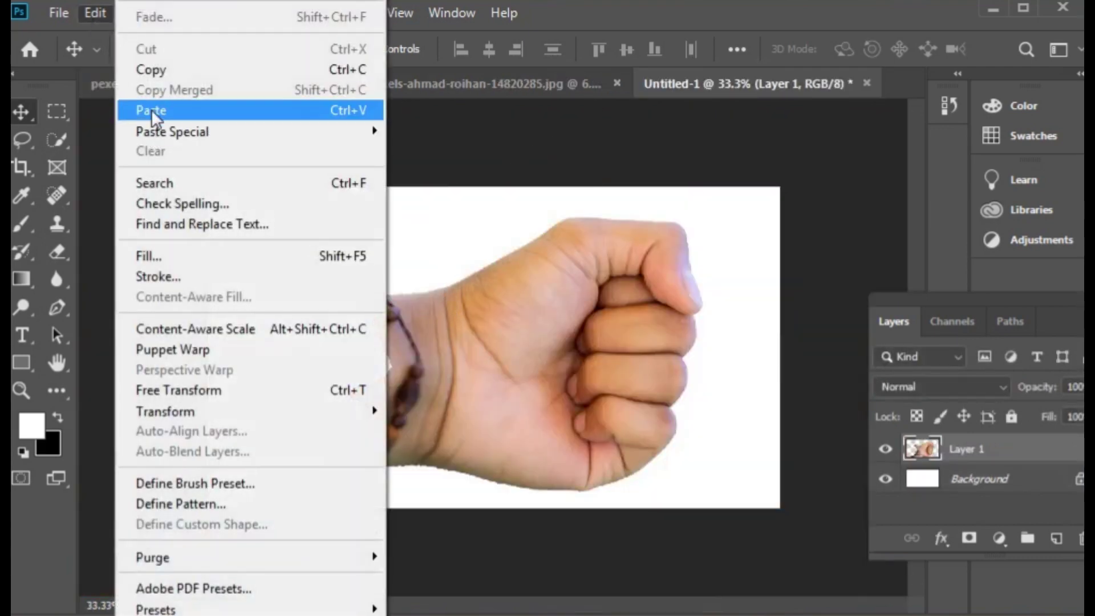
click(152, 108)
click(96, 14)
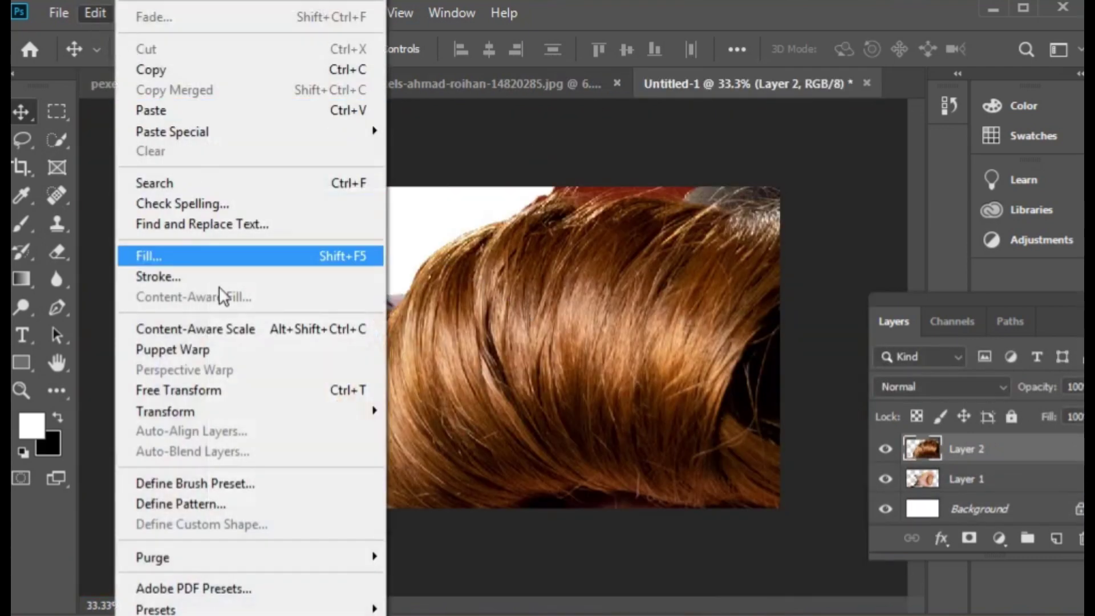
click(307, 391)
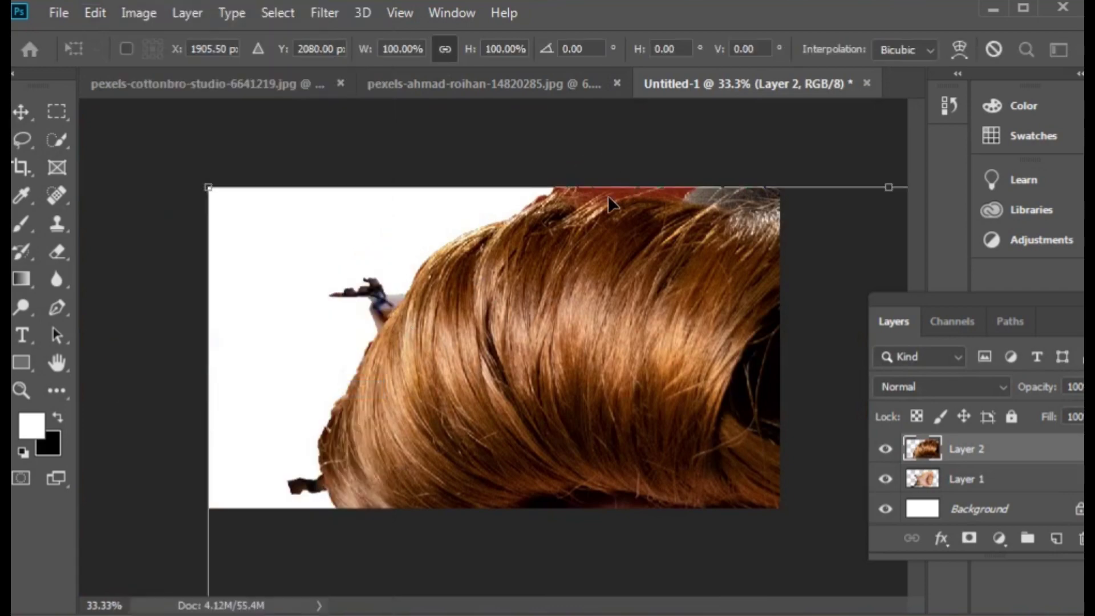
Scale the woman to about 30% and move her onto the fist
mouse_move(557, 176)
mouse_down()
mouse_move(745, 521)
mouse_move(460, 322)
mouse_up()
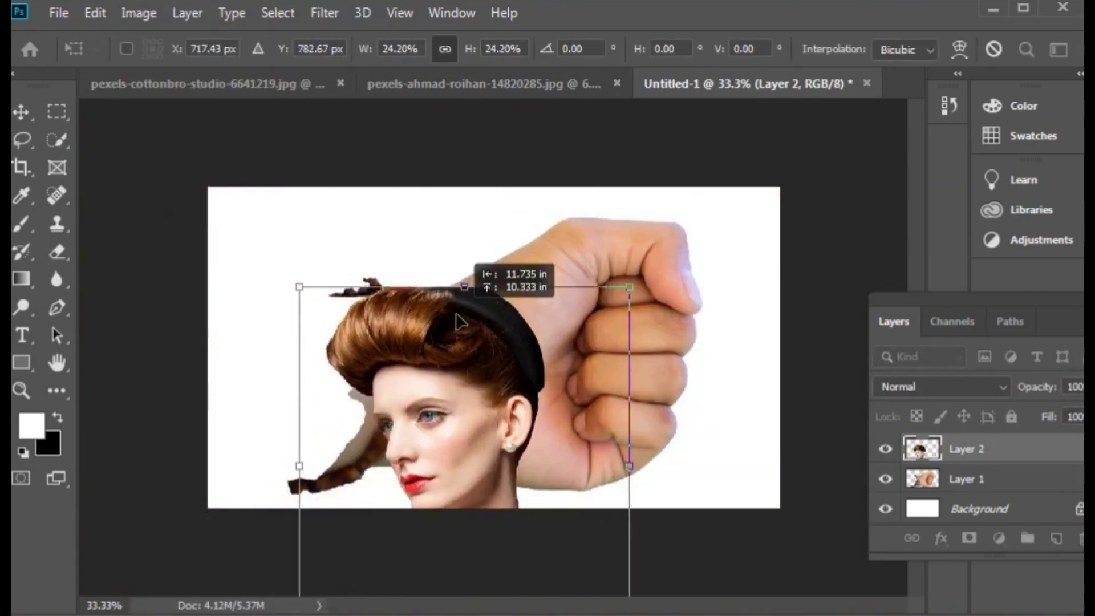
drag(630, 287, 672, 225)
key(ctrl+plus)
key(ctrl+plus)
drag(838, 149, 821, 156)
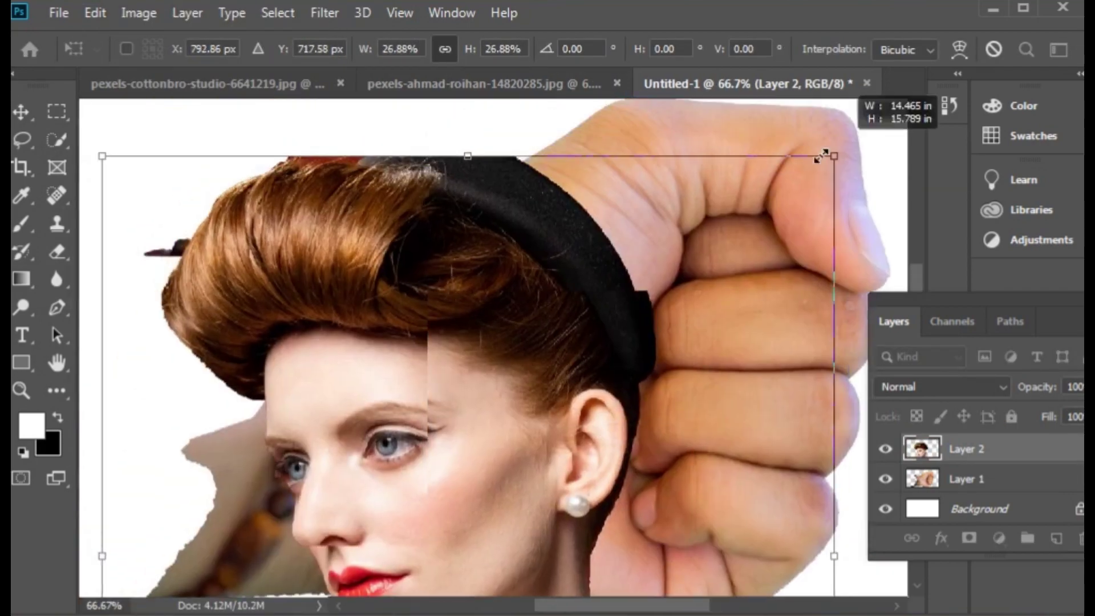
mouse_move(627, 297)
mouse_down()
mouse_move(530, 385)
mouse_move(568, 315)
mouse_up()
key(ctrl+minus)
drag(790, 154, 772, 171)
drag(513, 433, 486, 450)
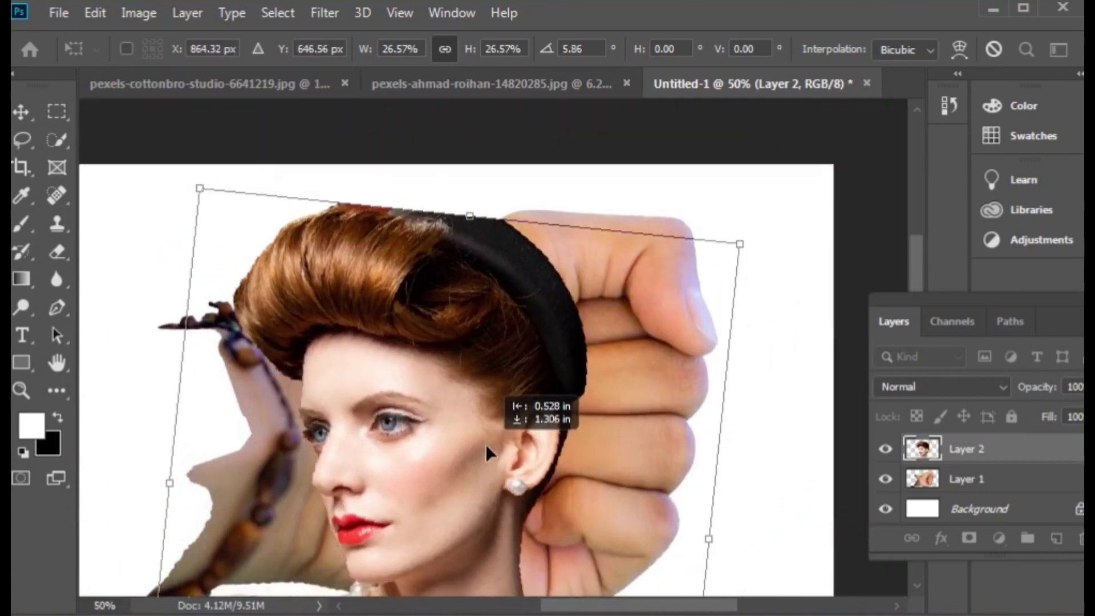
drag(469, 216, 479, 208)
drag(490, 354, 497, 324)
Set Layer 2 to 49% opacity, rotate it about 18°, scale to 34% and commit
drag(1076, 313, 991, 283)
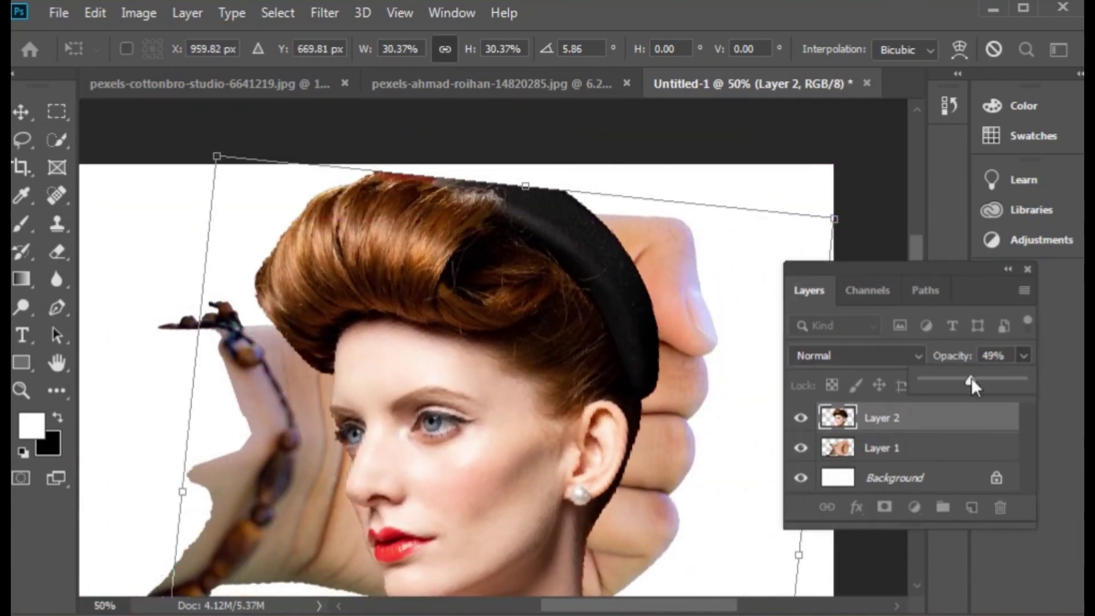
click(518, 398)
mouse_move(518, 398)
mouse_down()
mouse_move(418, 330)
mouse_move(441, 372)
mouse_up()
drag(604, 190, 610, 108)
mouse_move(524, 422)
mouse_down()
mouse_move(458, 467)
mouse_move(484, 483)
mouse_up()
drag(591, 318, 559, 378)
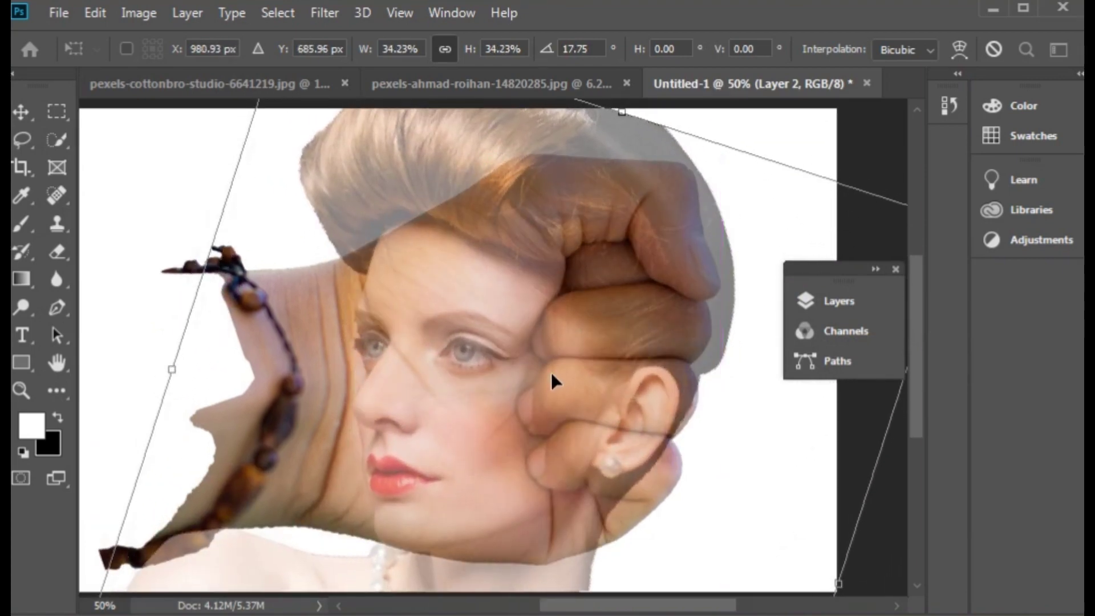
key(Return)
mouse_move(872, 266)
mouse_down()
mouse_move(969, 228)
mouse_move(980, 260)
mouse_up()
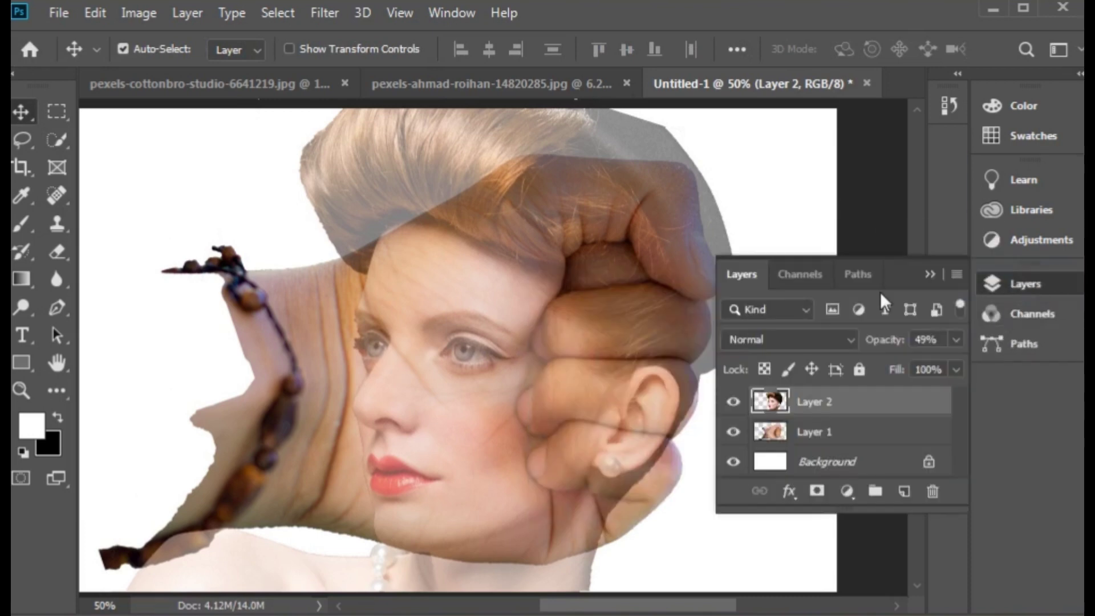
Mask Layer 2 and paint out the hair above the head with a 150 black brush
click(817, 492)
click(57, 417)
key(b)
drag(397, 171, 330, 257)
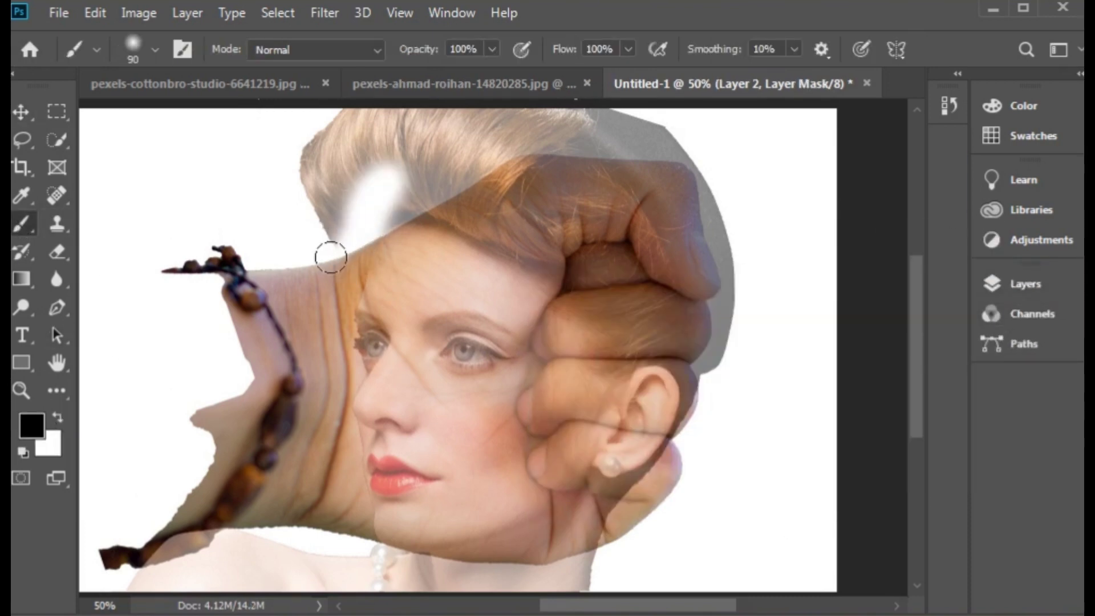
key(bracketright)
key(bracketright)
key(bracketright)
mouse_move(354, 207)
mouse_down()
mouse_move(374, 156)
mouse_move(251, 189)
mouse_move(369, 192)
mouse_move(655, 251)
mouse_move(718, 399)
mouse_move(570, 319)
mouse_move(553, 513)
mouse_move(149, 547)
mouse_move(628, 564)
mouse_up()
Raise Layer 2 to 100% opacity and refine the forehead mask against the fist top
click(1025, 283)
drag(912, 364, 954, 364)
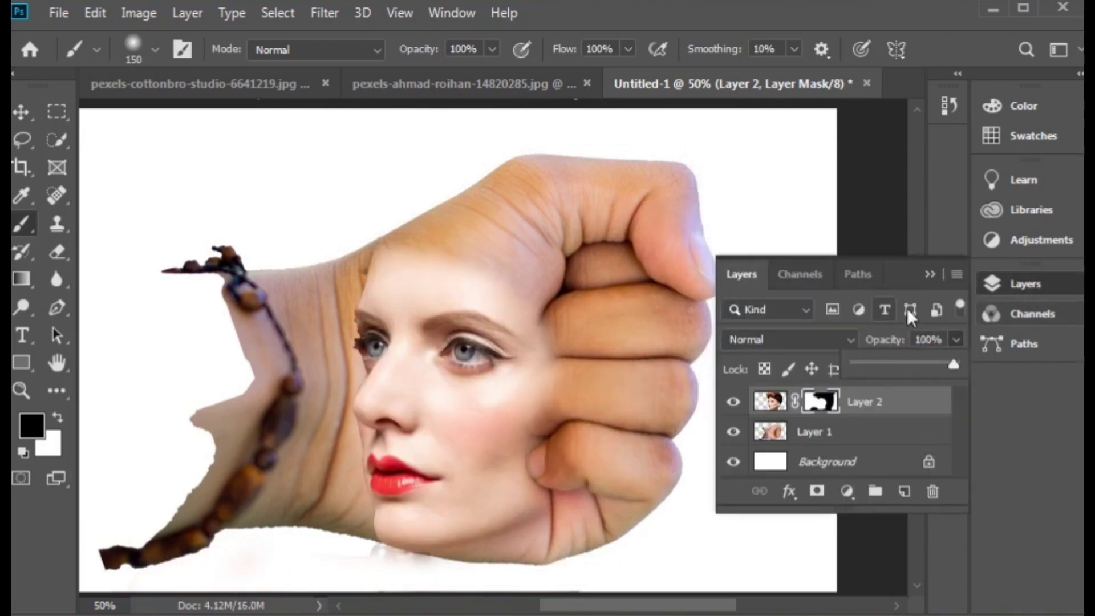
key(ctrl+plus)
click(63, 418)
drag(354, 188, 466, 248)
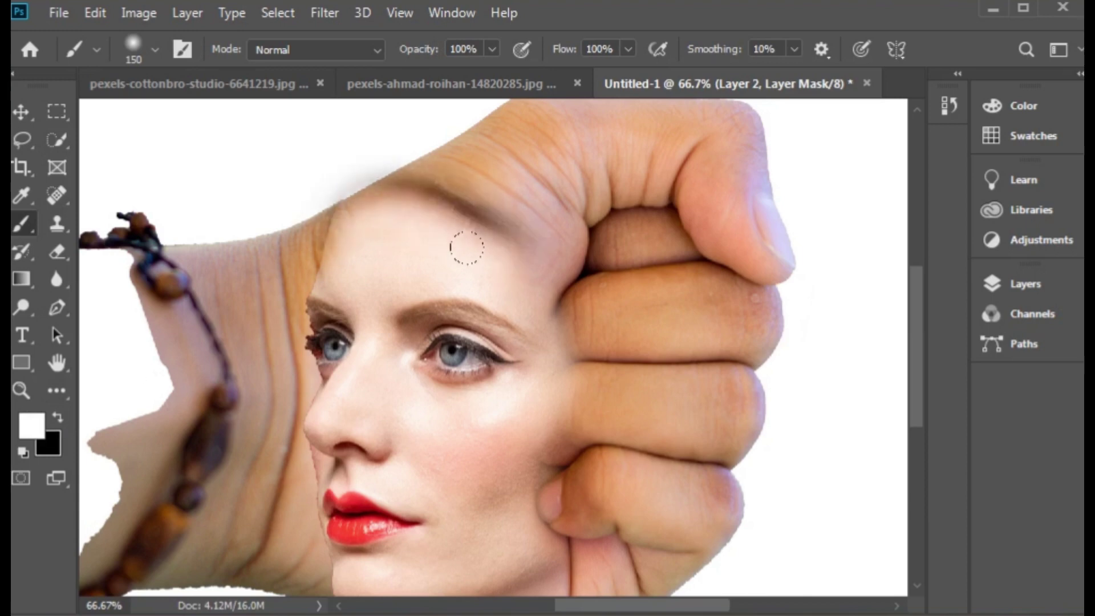
drag(524, 205, 365, 194)
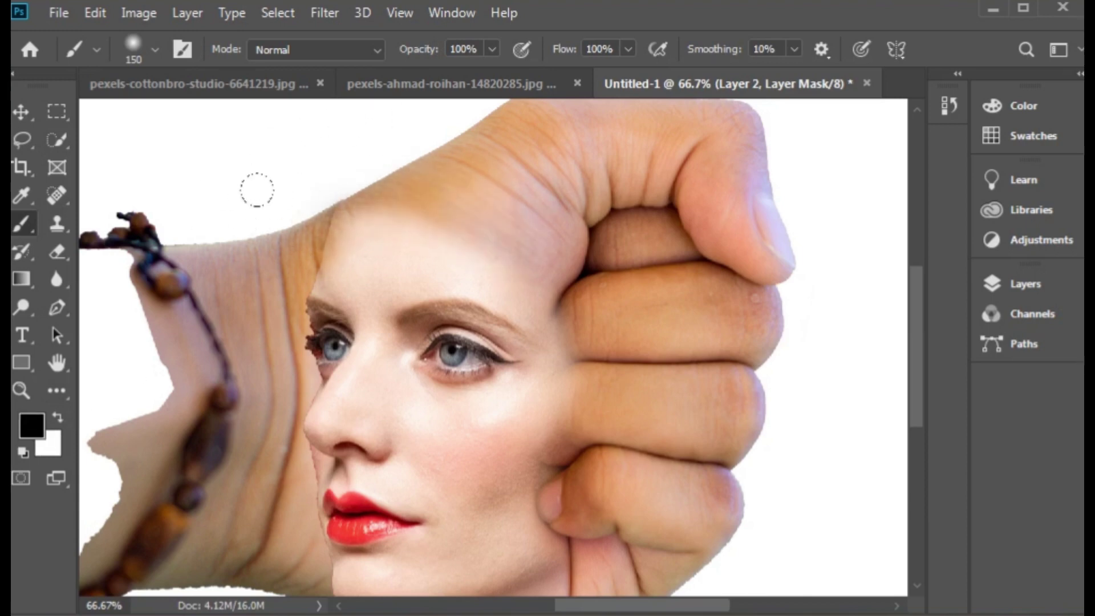
scroll(256, 190, down, 3)
drag(597, 448, 597, 338)
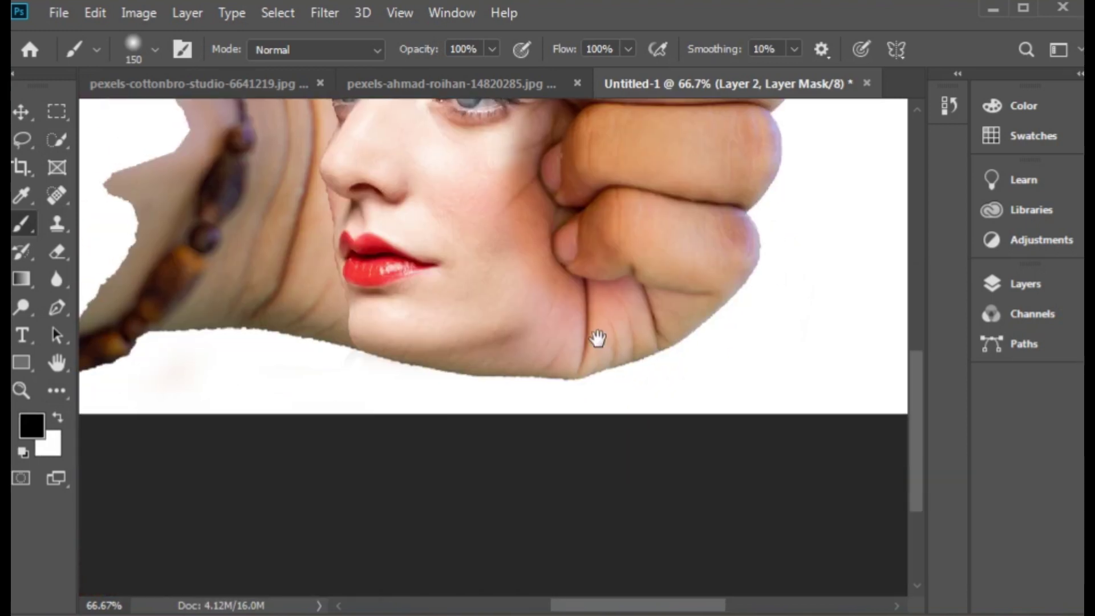
scroll(507, 365, up, 3)
scroll(346, 304, left, 3)
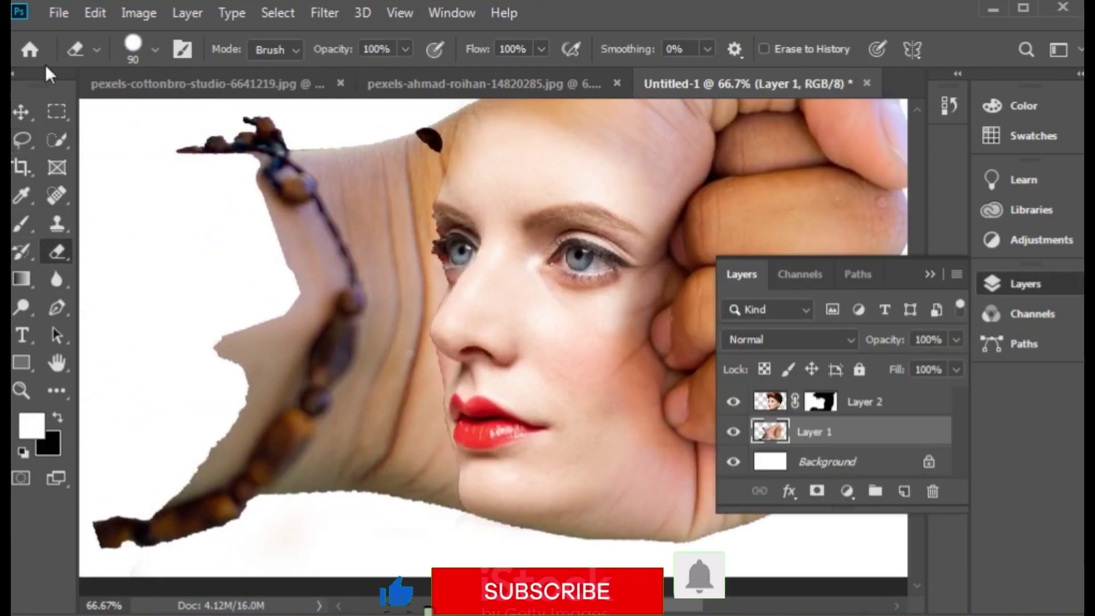
Trace a Pen path around the wrist and bead bracelet on Layer 1
click(59, 141)
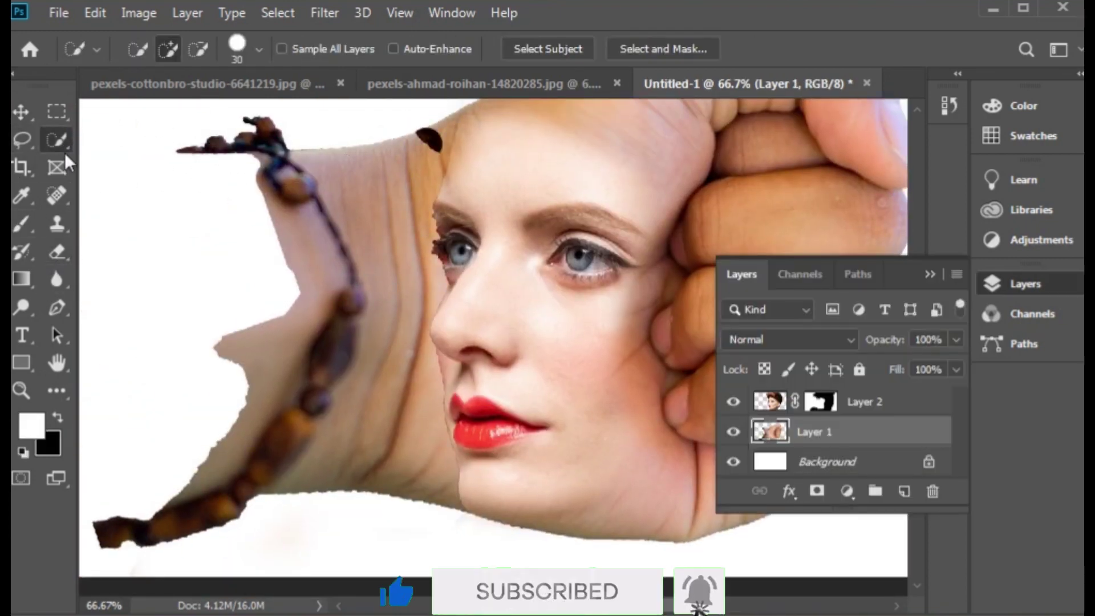
click(57, 308)
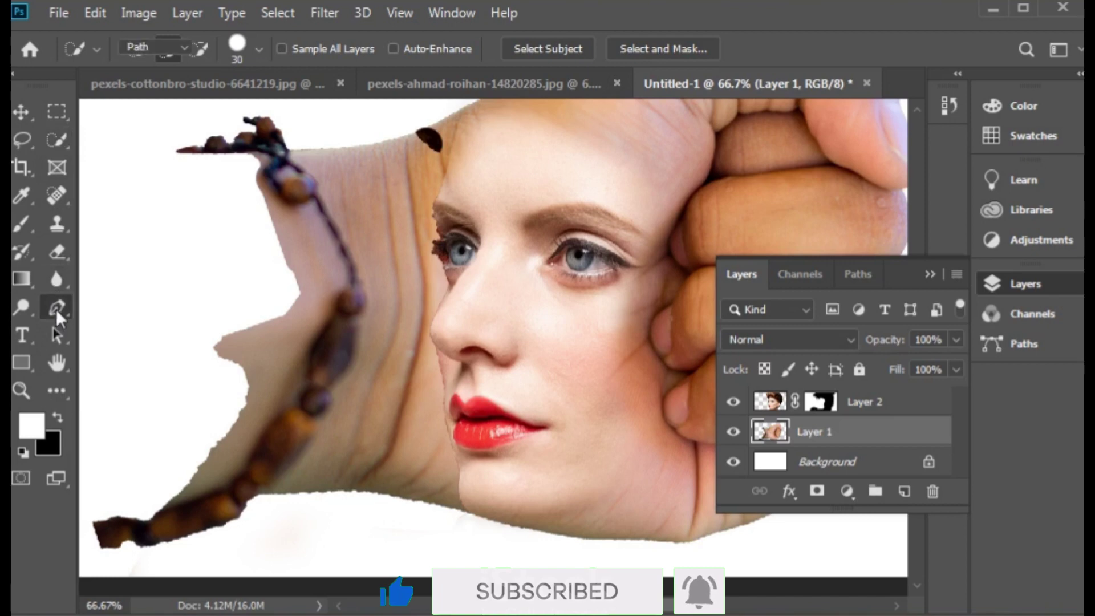
click(473, 515)
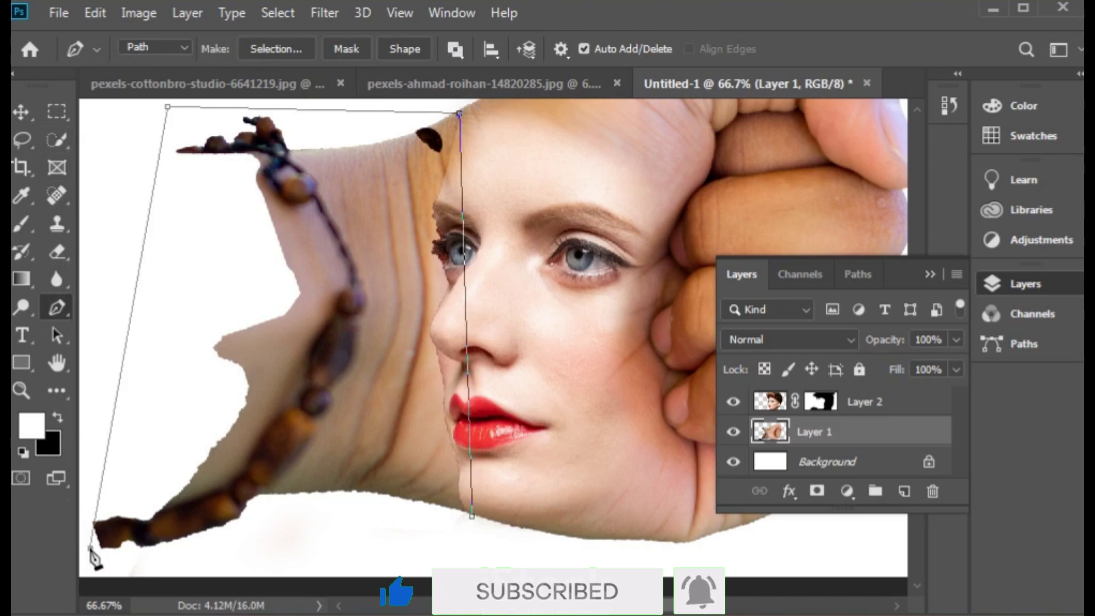
click(278, 560)
Turn the path into a 0-feather selection, delete the wrist, and deselect
right_click(305, 413)
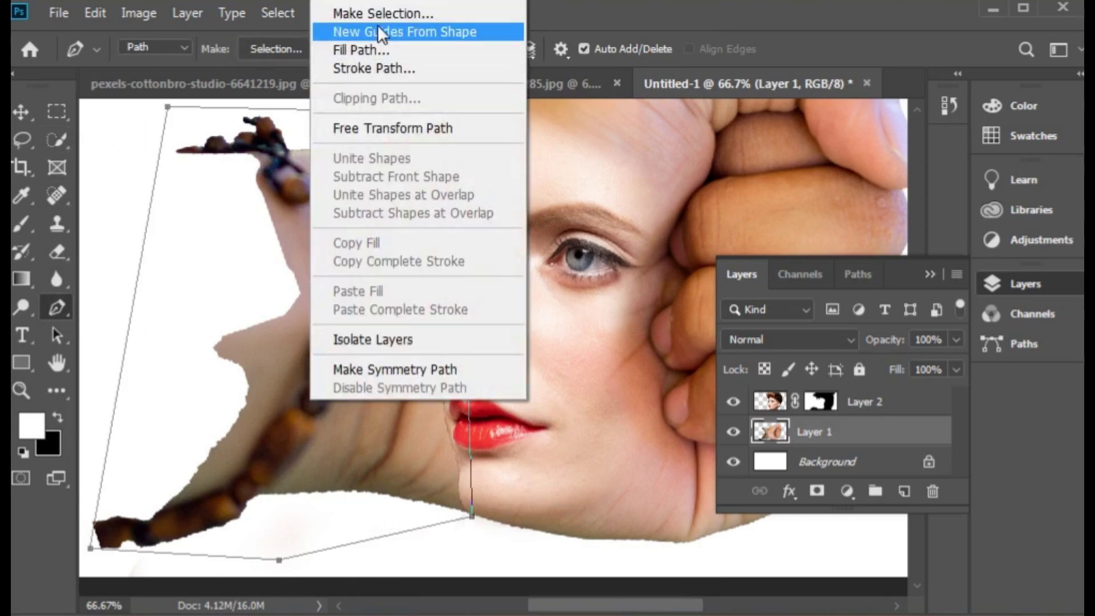
click(377, 14)
click(656, 104)
key(Delete)
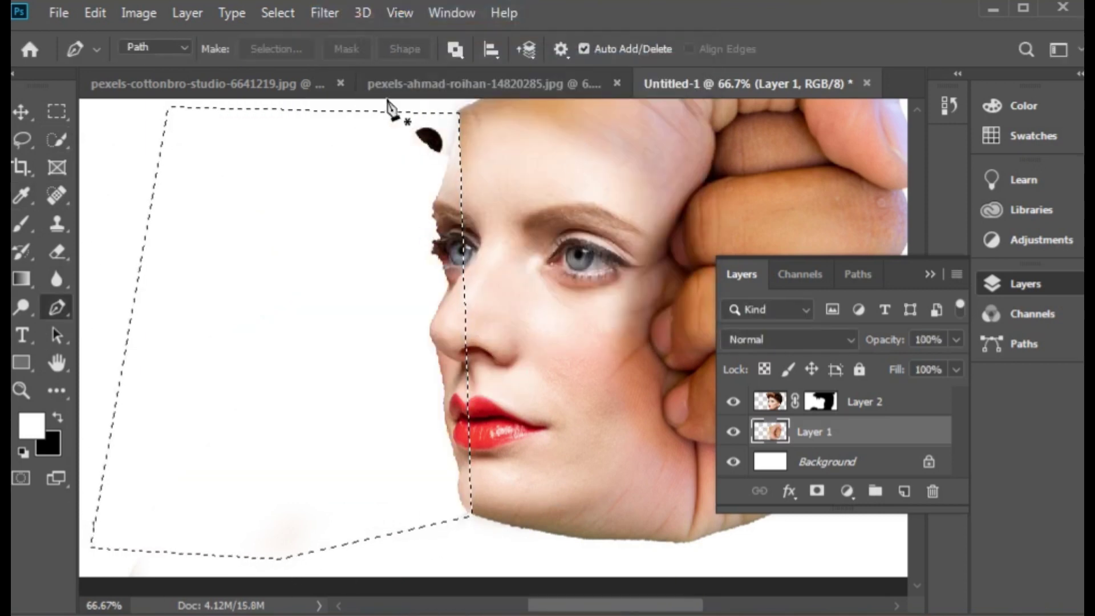
click(22, 114)
key(ctrl+d)
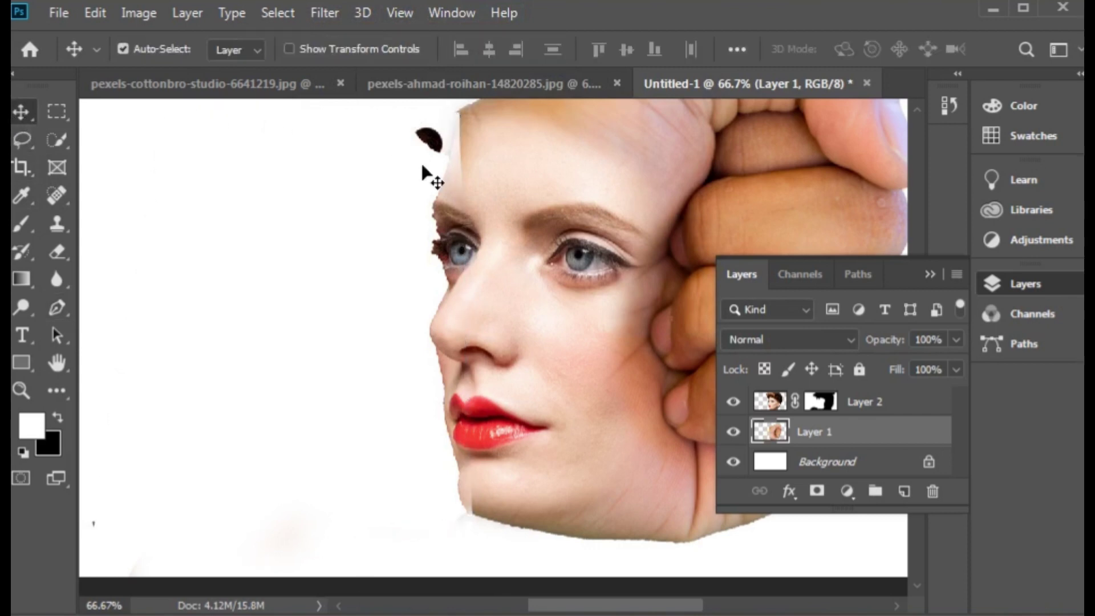
click(671, 362)
Paint Layer 2's mask to restore the top of the head and hide the pearl below the chin
key(b)
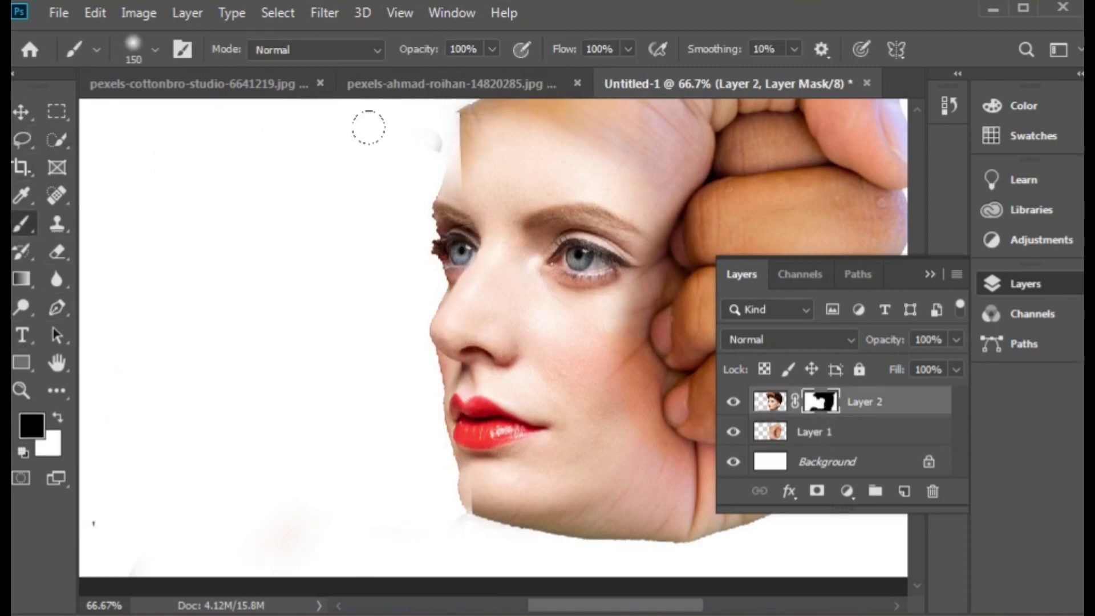
scroll(542, 342, up, 2)
key(x)
scroll(391, 195, right, 2)
drag(391, 195, 406, 197)
scroll(440, 391, down, 1)
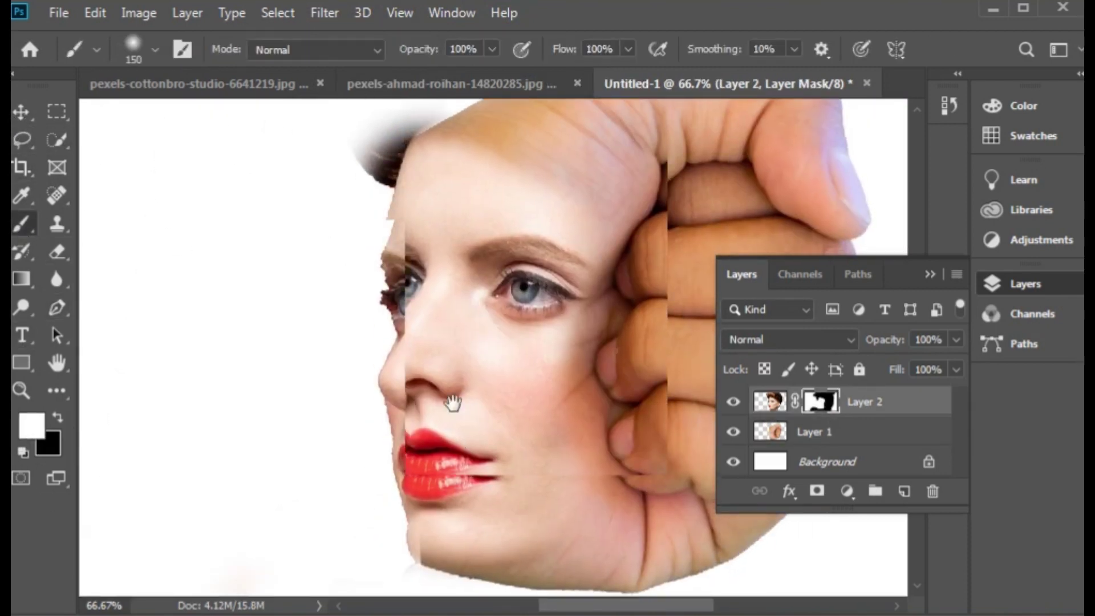
scroll(440, 391, down, 2)
scroll(440, 392, down, 1)
scroll(489, 456, up, 2)
key(x)
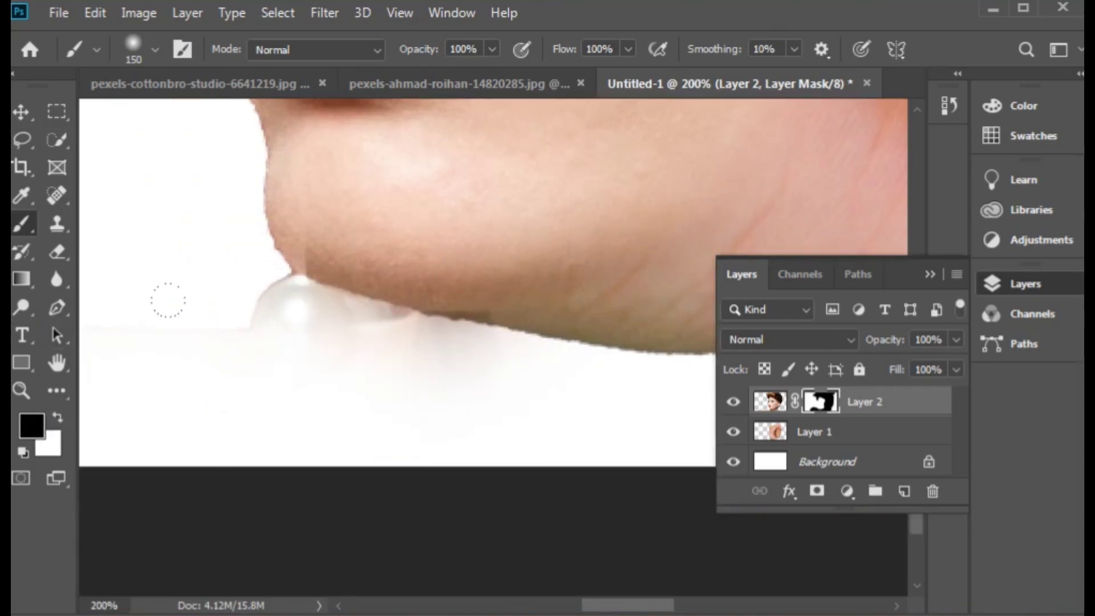
key(bracketleft)
key(bracketleft)
key(bracketleft)
mouse_move(166, 298)
mouse_down()
mouse_move(384, 318)
mouse_move(295, 320)
mouse_up()
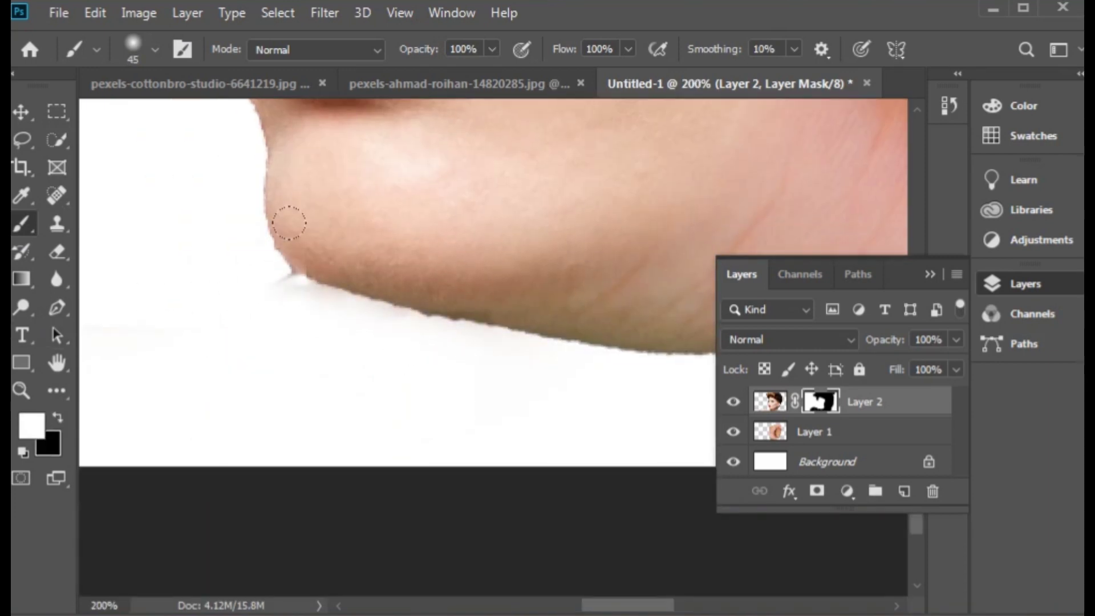
Paint out the dark hair fringe along the forehead with a black brush
scroll(316, 277, up, 5)
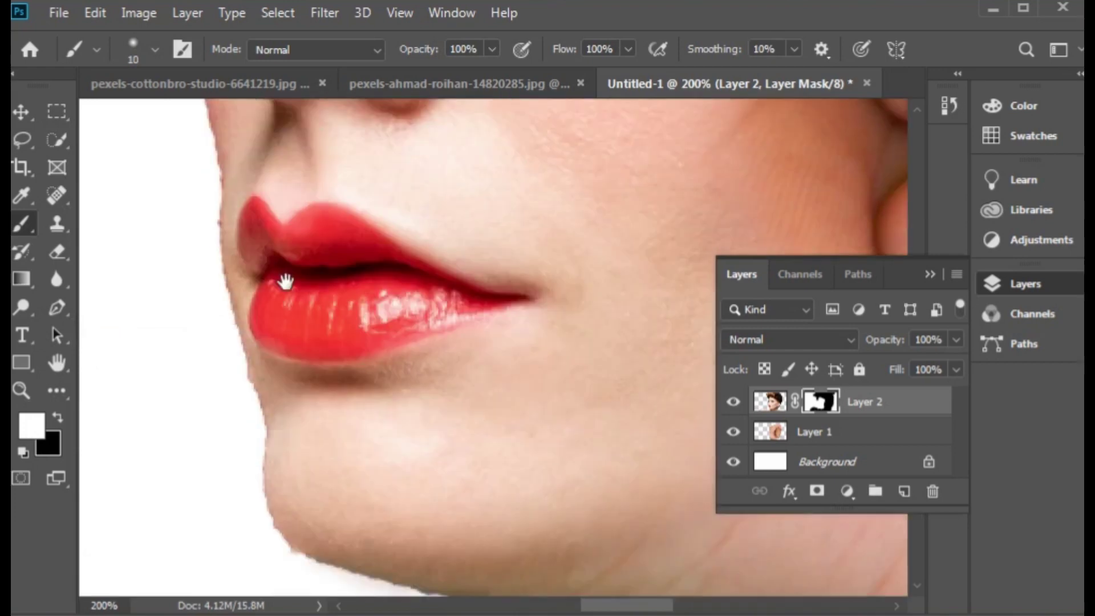
scroll(285, 279, up, 5)
key(i)
click(32, 425)
click(706, 56)
key(b)
click(58, 418)
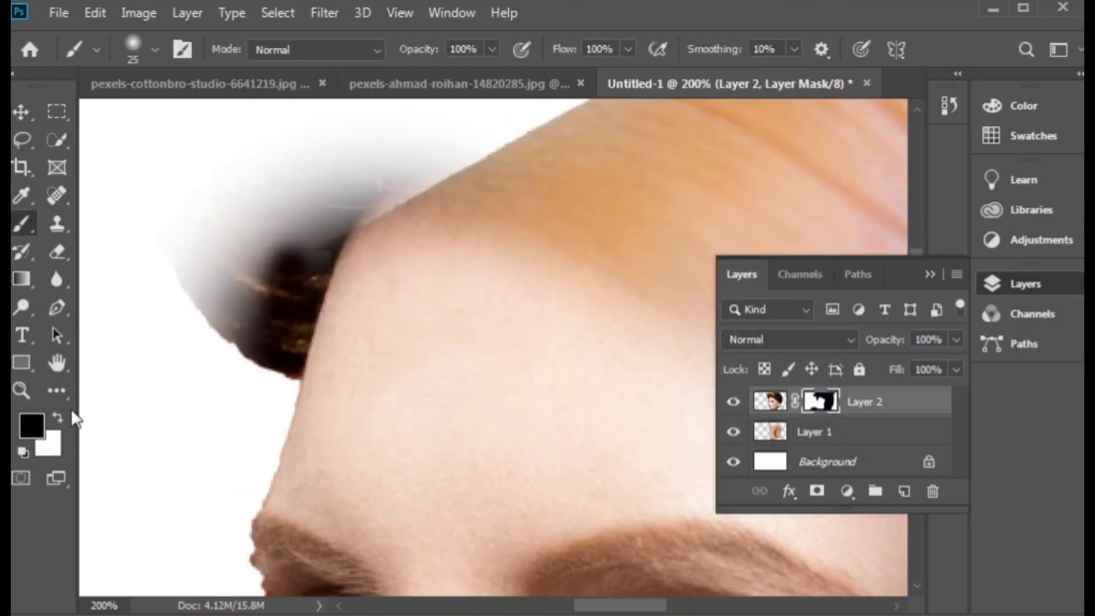
mouse_move(240, 297)
mouse_down()
mouse_move(298, 183)
mouse_move(342, 196)
mouse_move(299, 227)
mouse_move(394, 182)
mouse_up()
key(ctrl+z)
drag(290, 291, 297, 365)
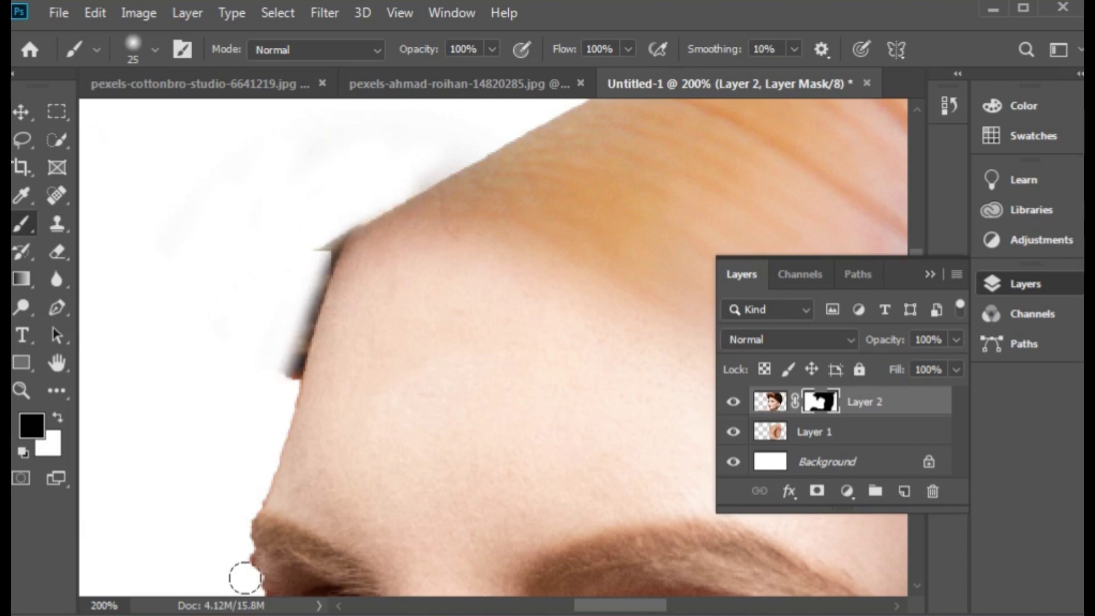
click(910, 612)
click(272, 383)
drag(274, 380, 336, 243)
Add a layer mask to the fist layer and zoom out to the whole composite
click(59, 416)
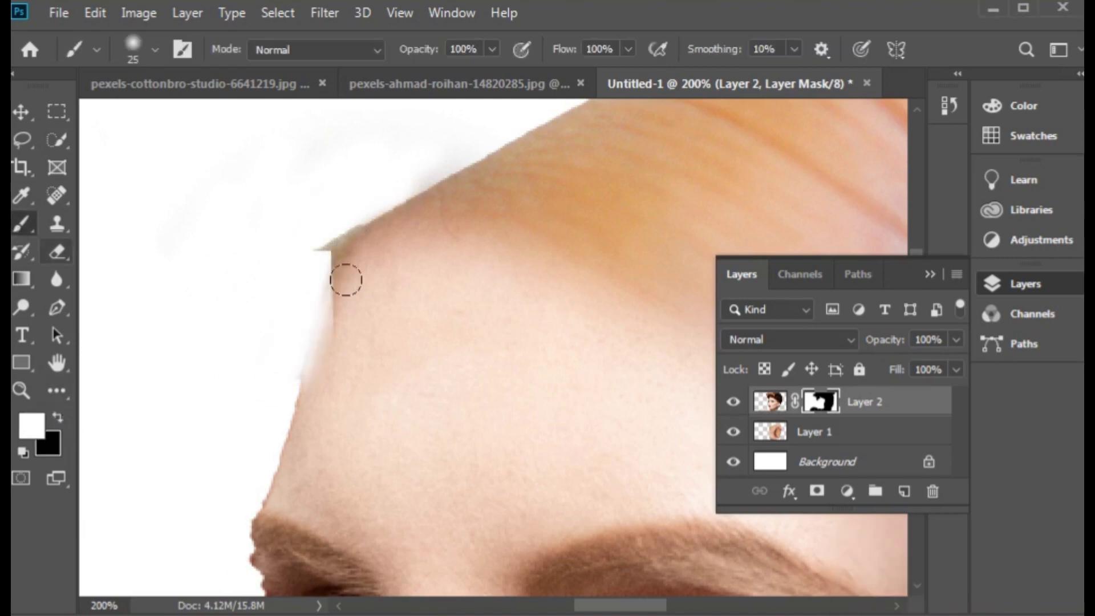
click(815, 431)
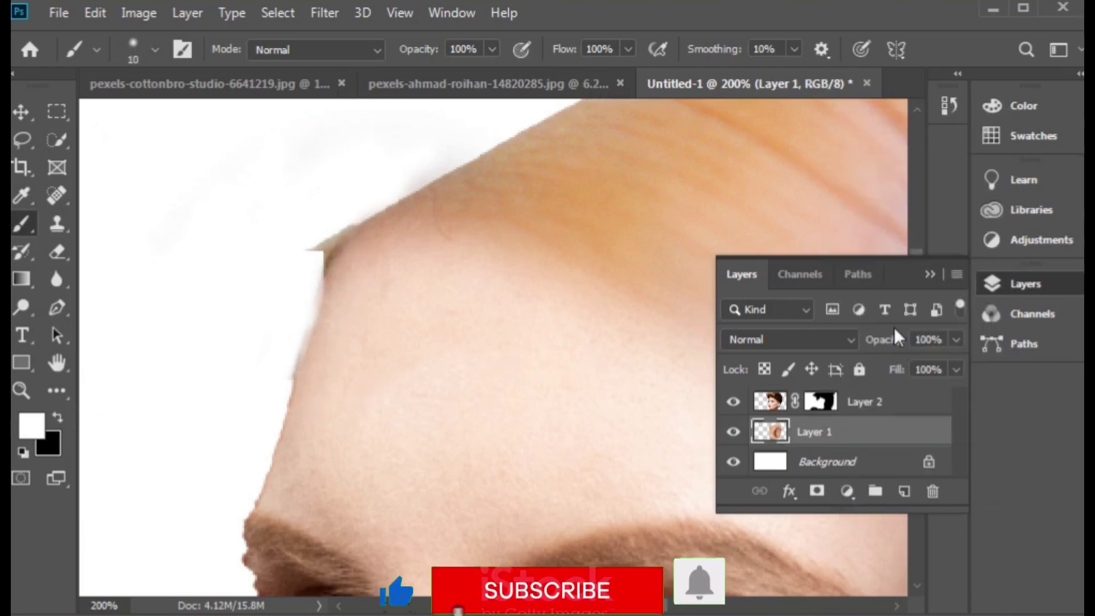
click(816, 491)
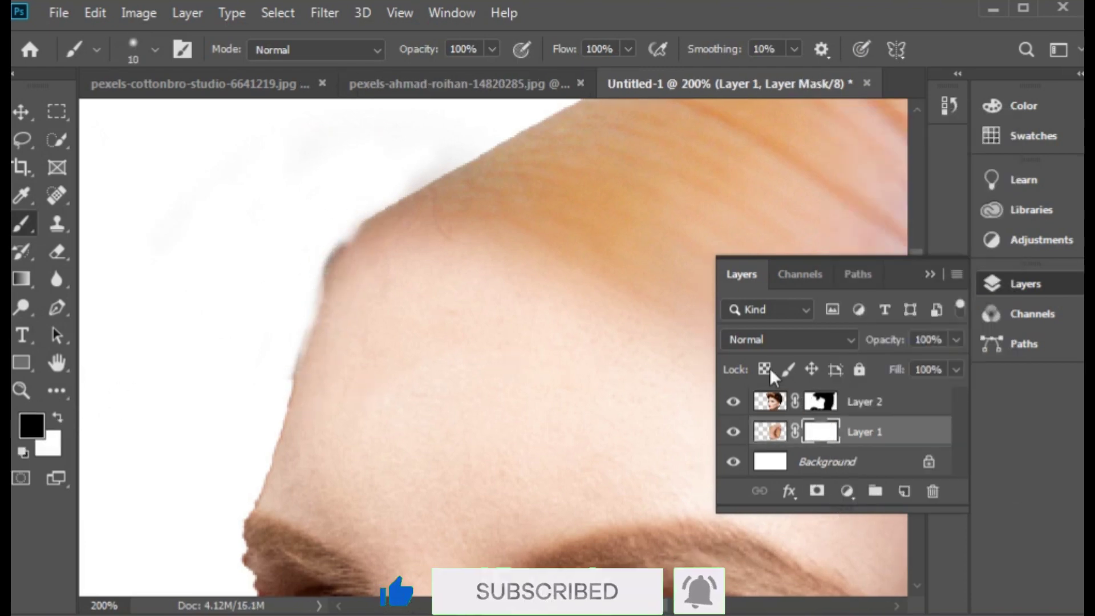
click(819, 402)
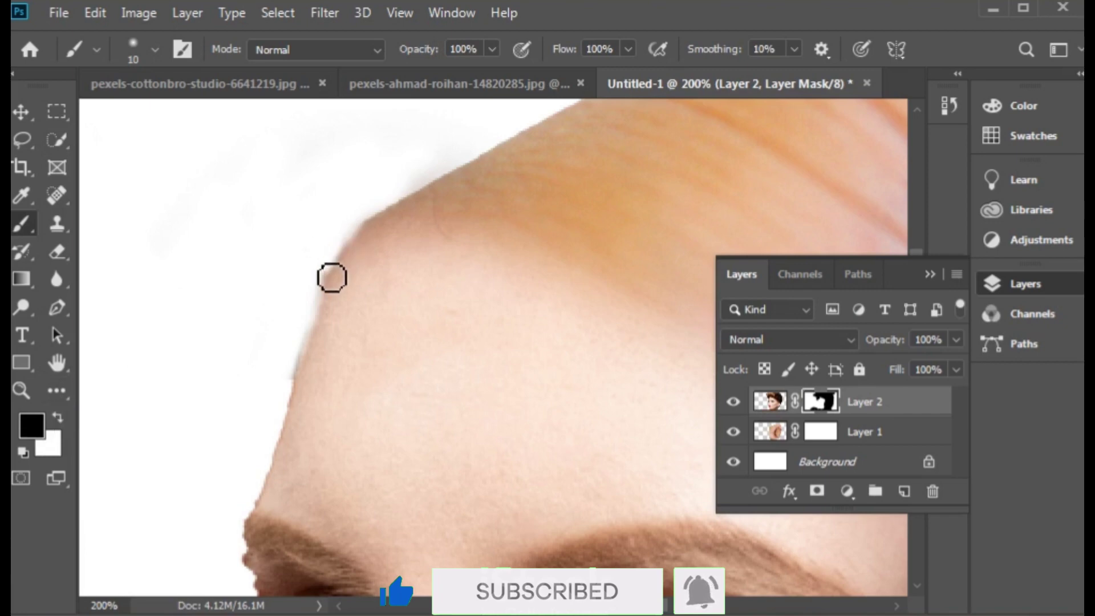
key(ctrl+minus)
key(ctrl+minus)
key(ctrl+minus)
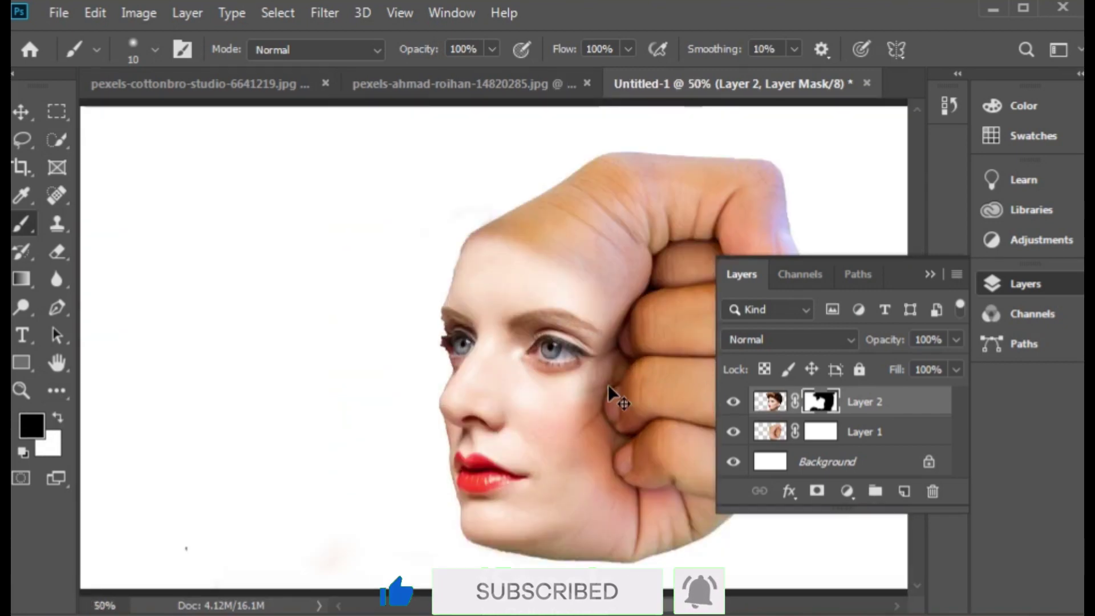
Add a Hue/Saturation adjustment and raise saturation so the face regains colour
mouse_move(613, 382)
mouse_down()
mouse_move(454, 384)
mouse_move(395, 371)
mouse_up()
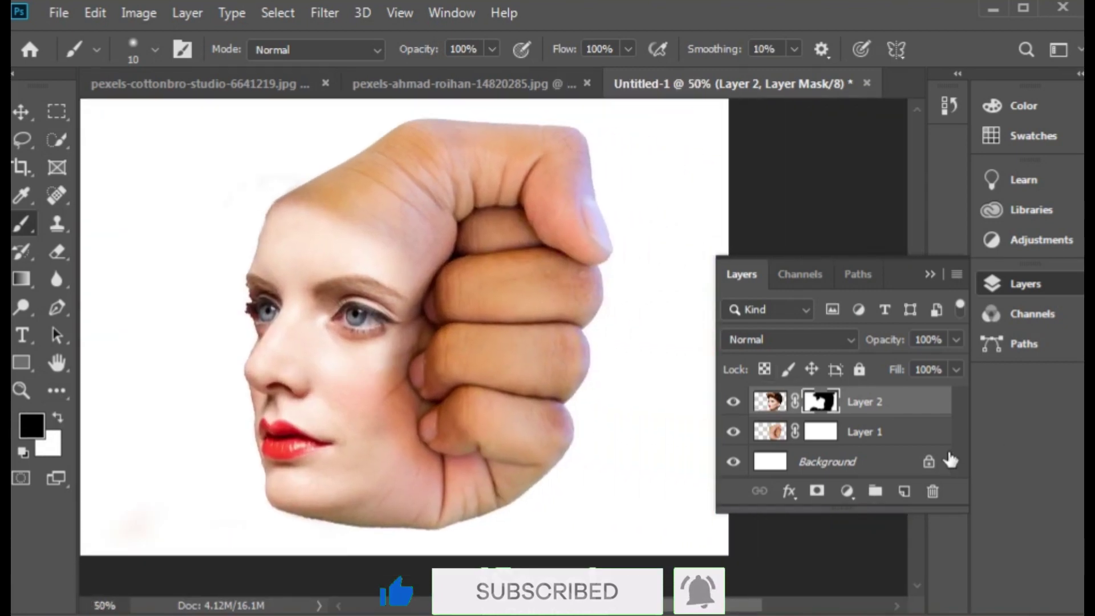
click(843, 492)
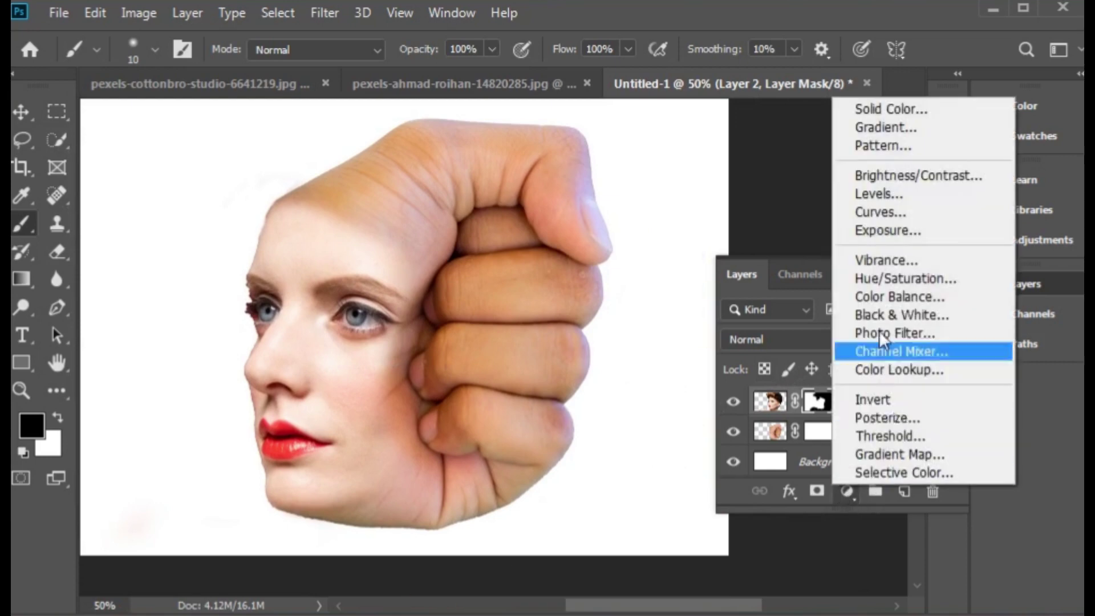
click(908, 276)
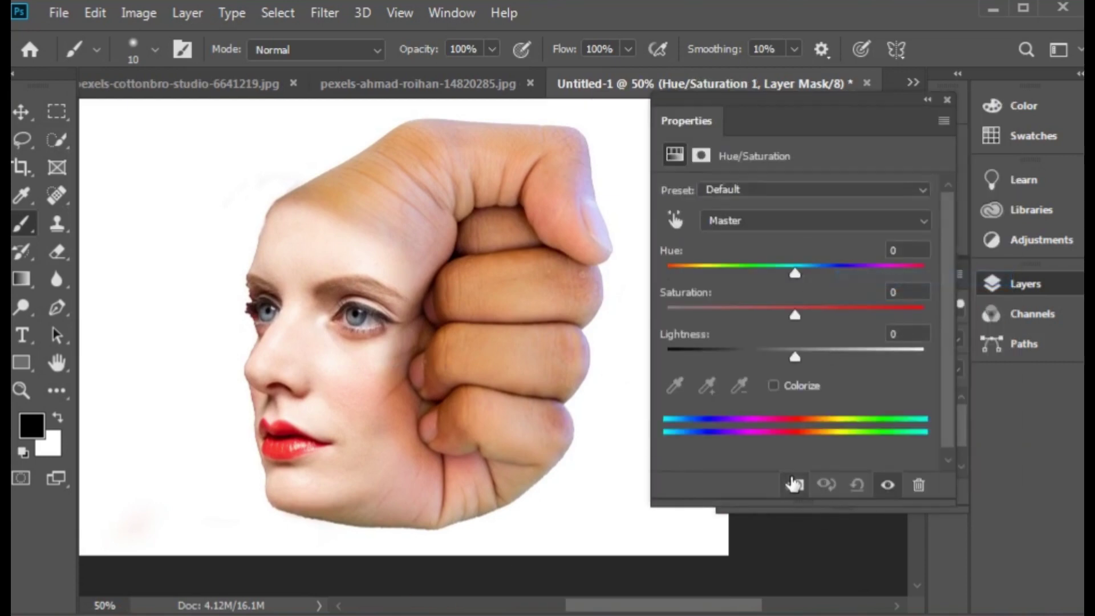
mouse_move(741, 319)
mouse_down()
mouse_move(794, 326)
mouse_move(792, 357)
mouse_up()
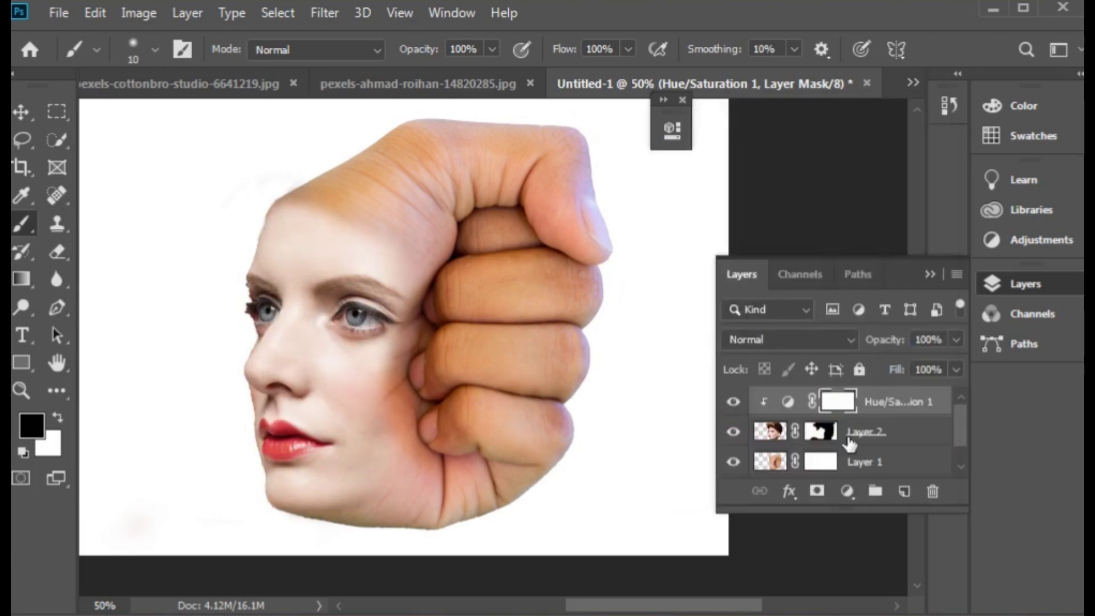
Add a Levels adjustment on the face layer that slightly darkens the midtones
click(848, 438)
click(831, 498)
click(733, 159)
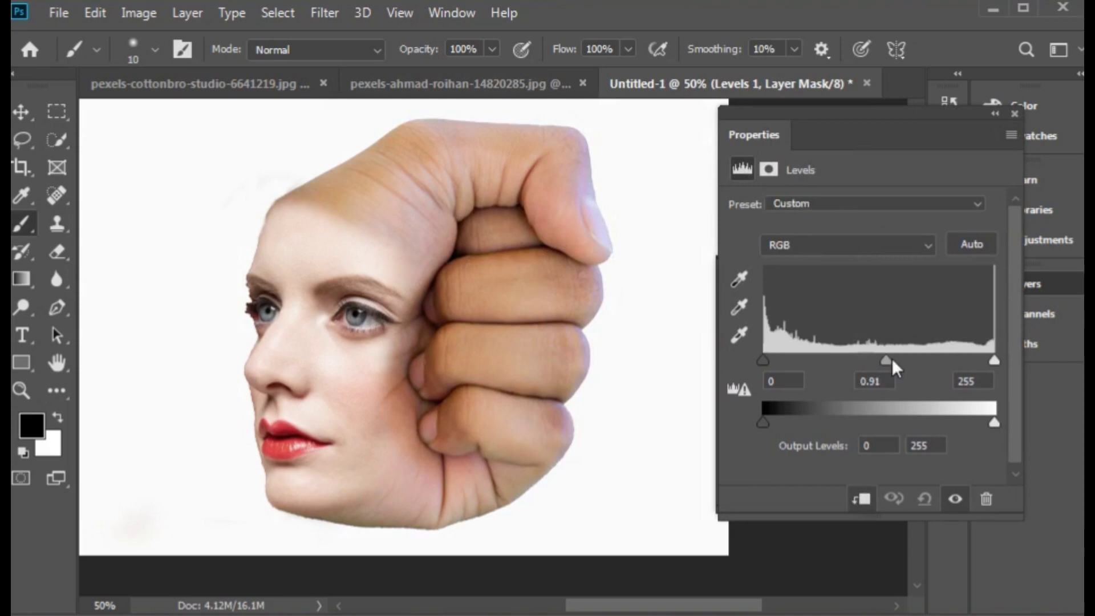
drag(893, 368, 899, 368)
click(995, 113)
Add Photo Filter and Color Lookup adjustment layers
click(847, 491)
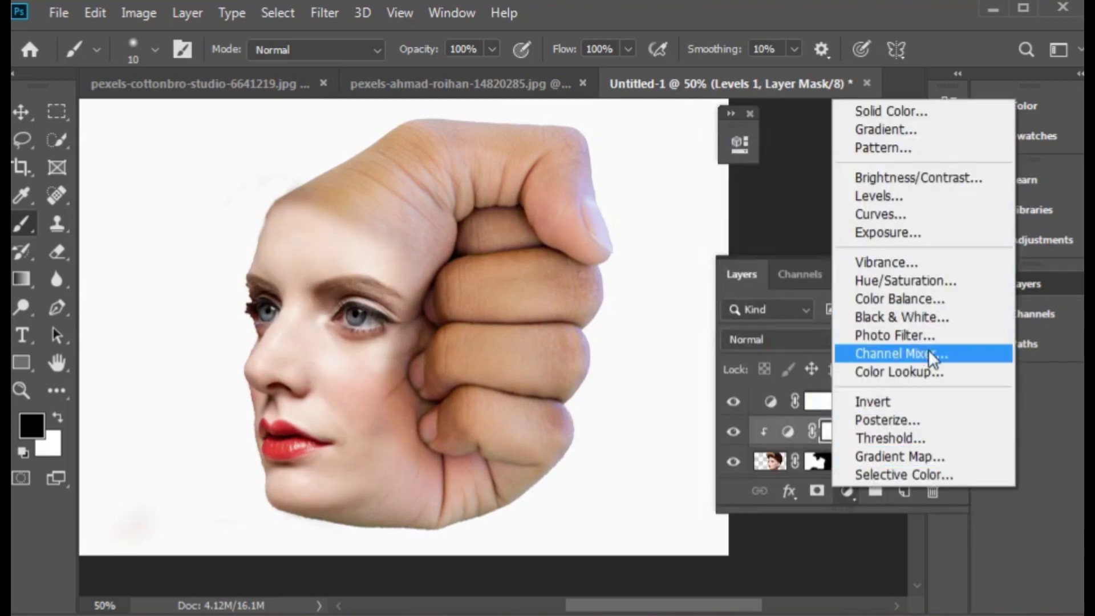
click(893, 340)
click(679, 136)
click(847, 492)
click(924, 377)
Add a Curves adjustment with the midpoint raised to brighten the image
click(679, 135)
click(847, 492)
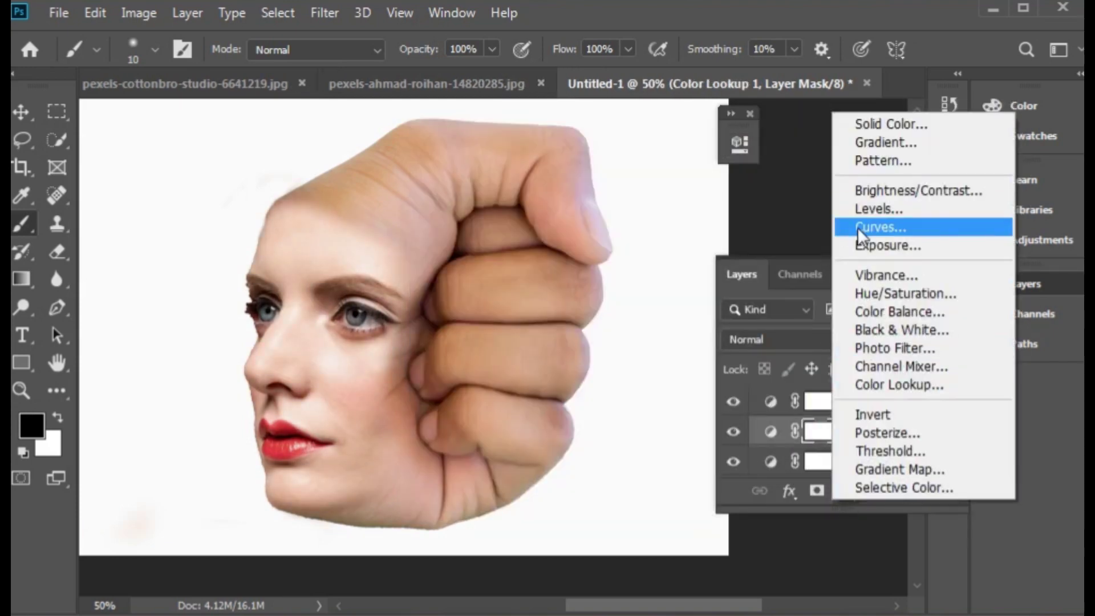
click(880, 225)
mouse_move(861, 361)
mouse_down()
mouse_move(863, 344)
mouse_move(884, 361)
mouse_move(880, 342)
mouse_up()
click(992, 113)
Add a darkening Curves layer, then delete both Curves 1 and Curves 2
click(847, 491)
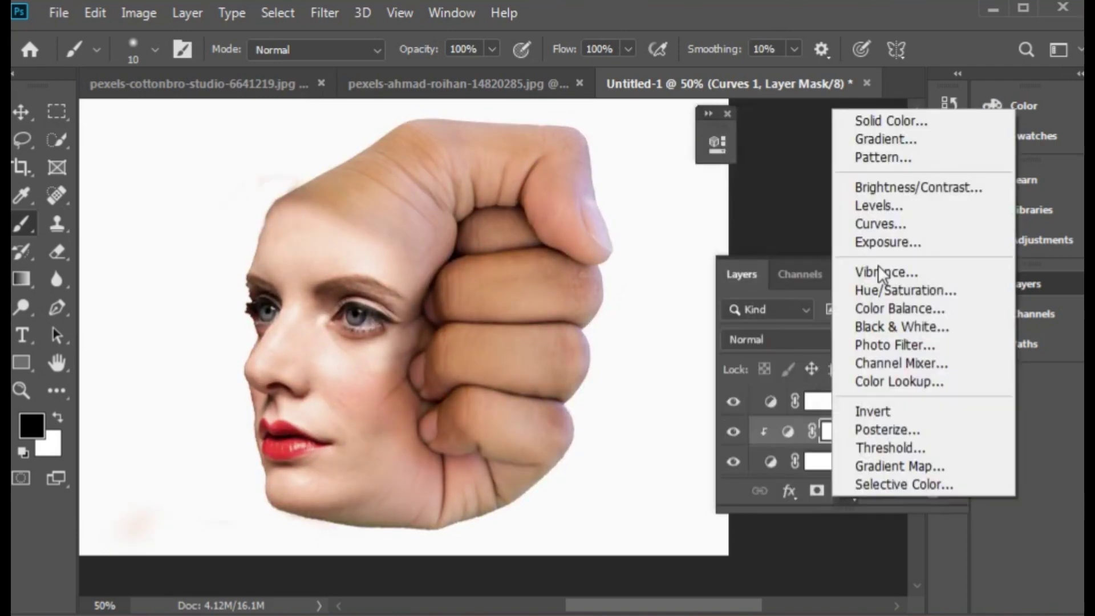
click(867, 217)
mouse_move(812, 309)
mouse_down()
mouse_move(813, 341)
mouse_move(802, 324)
mouse_up()
click(898, 87)
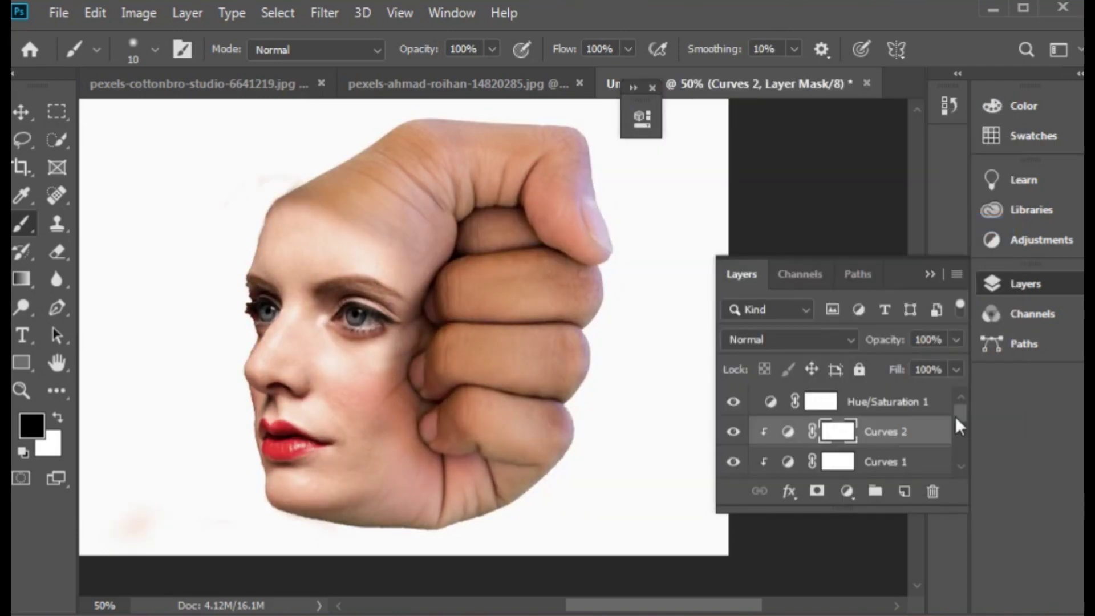
drag(872, 431, 888, 492)
drag(878, 402, 964, 510)
Add a Curves adjustment to Layer 2 and tune its midpoint brightness
scroll(874, 422, down, 2)
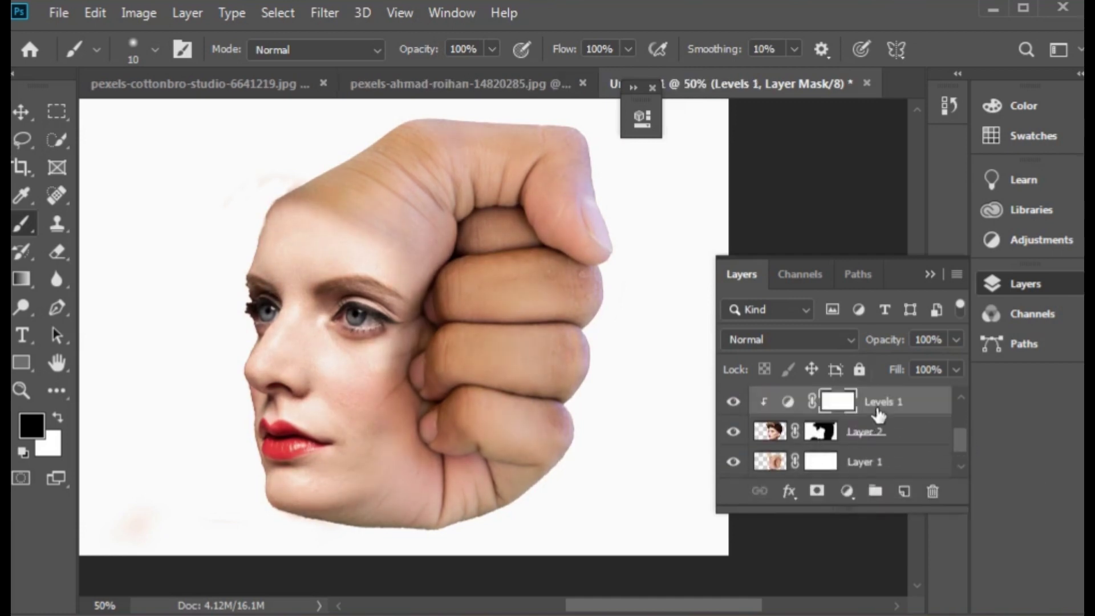
click(878, 429)
click(846, 492)
click(864, 232)
mouse_move(870, 343)
mouse_down()
mouse_move(870, 359)
mouse_move(847, 350)
mouse_up()
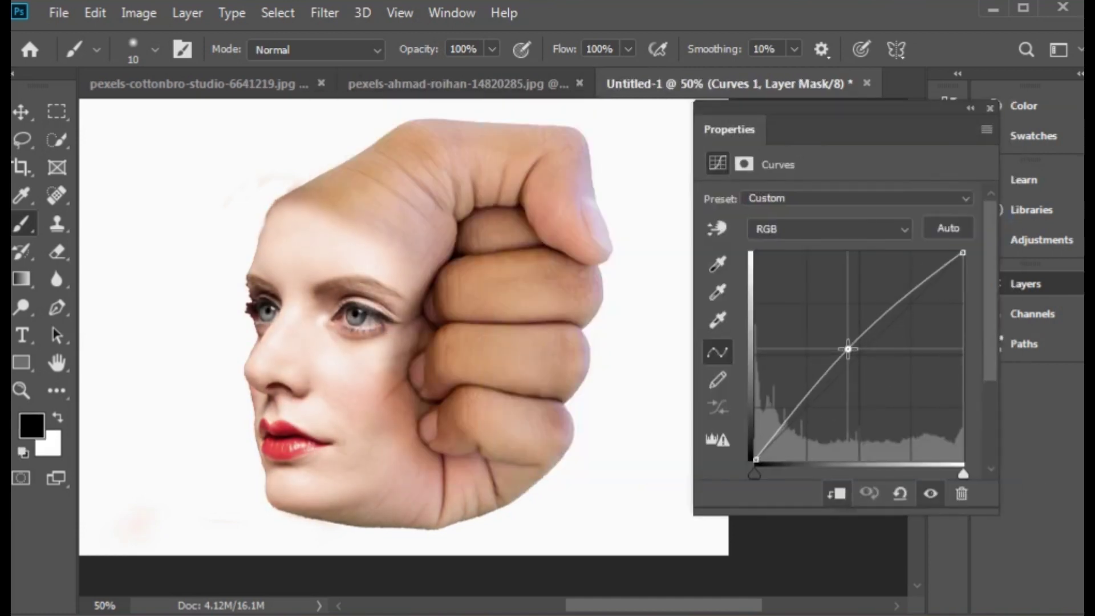
click(958, 129)
Add a Hue/Saturation adjustment to Layer 1 reducing skin saturation and adjusting lightness
click(902, 459)
scroll(907, 408, down, 3)
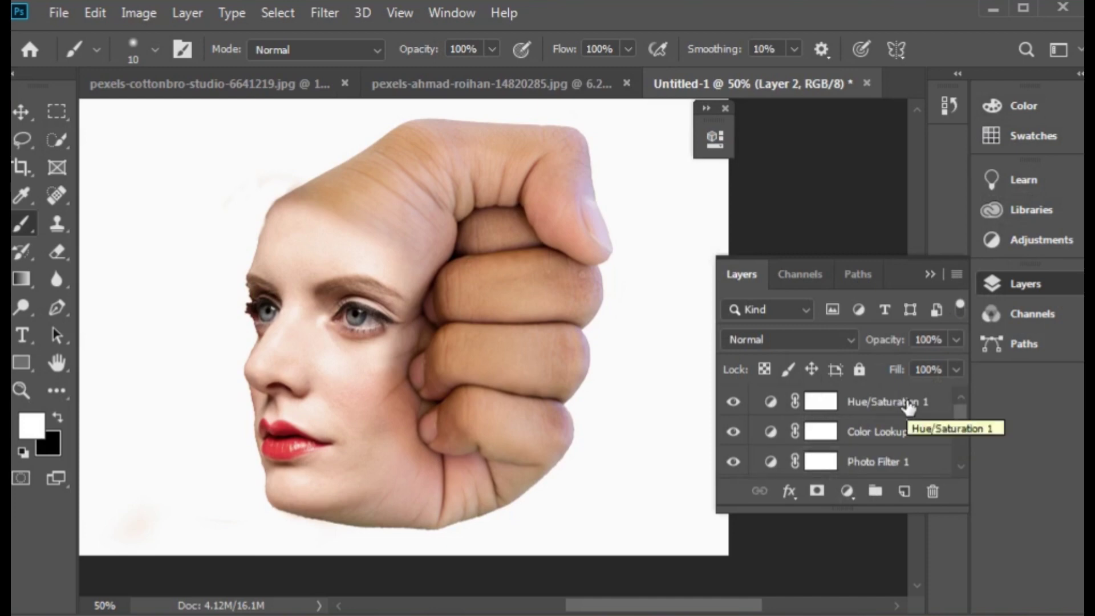
scroll(931, 420, down, 3)
click(846, 491)
click(864, 285)
drag(553, 128, 800, 122)
mouse_move(783, 336)
mouse_down()
mouse_move(759, 335)
mouse_move(797, 373)
mouse_move(785, 377)
mouse_up()
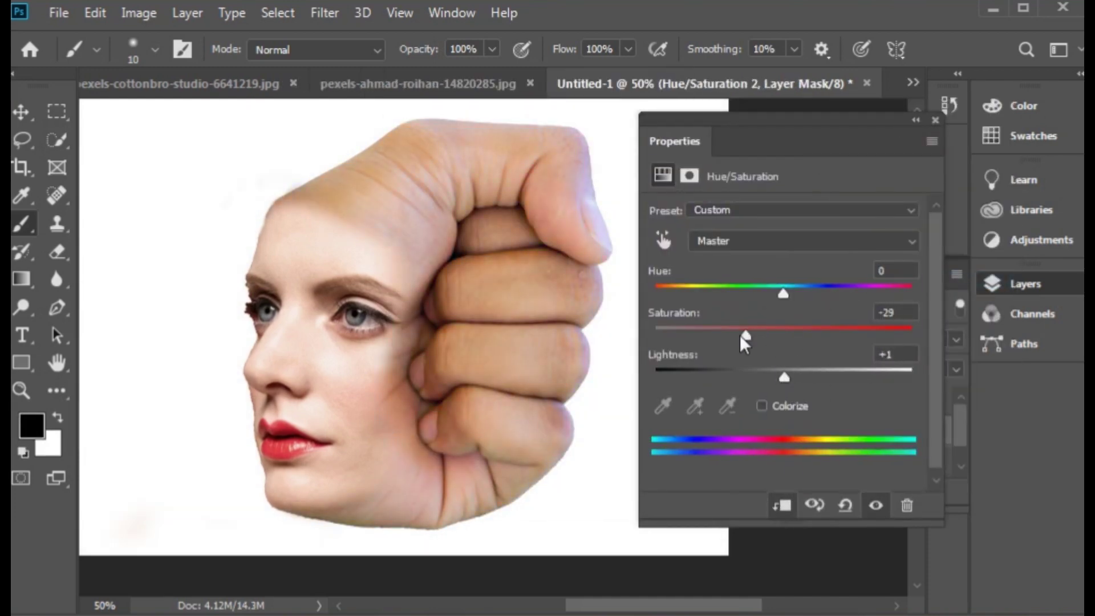
click(915, 120)
Add a Curves adjustment to Layer 1 bending the curve up to brighten it
click(849, 459)
click(827, 492)
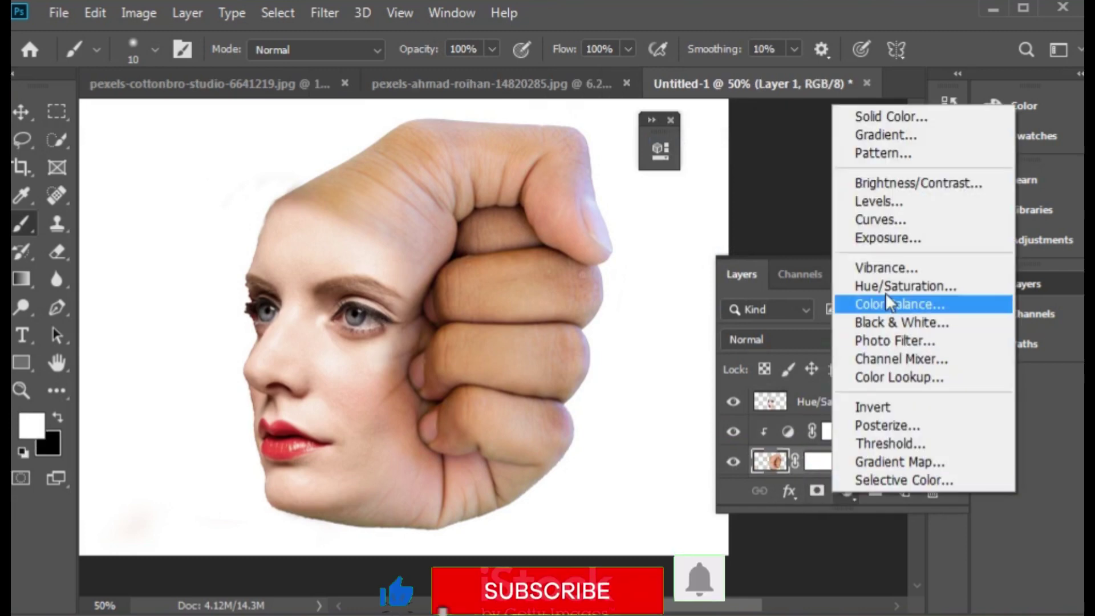
click(889, 223)
drag(825, 350, 826, 311)
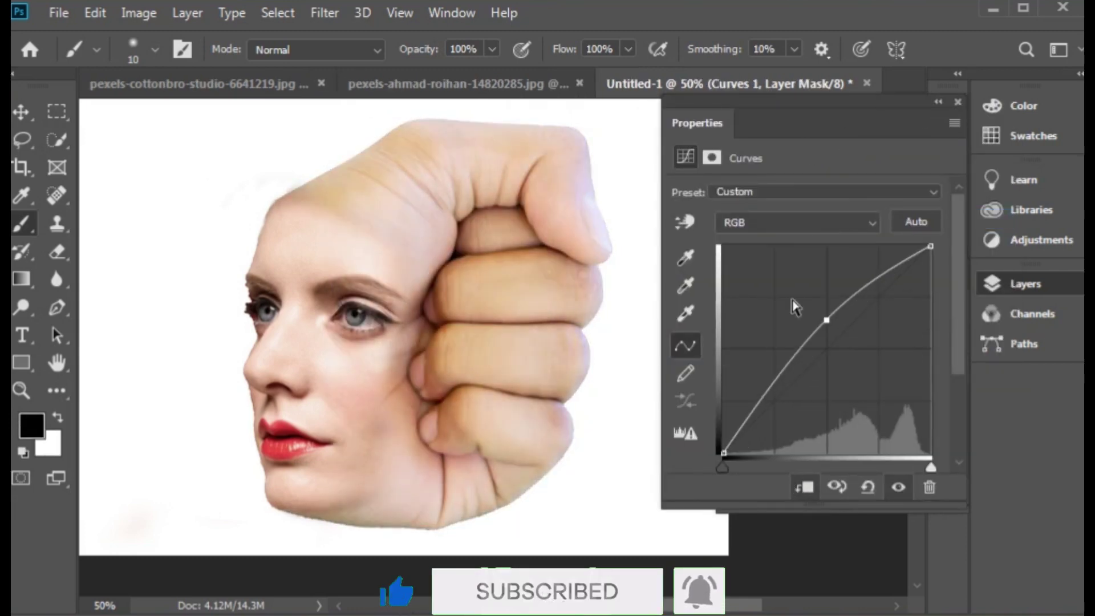
click(926, 123)
Add a Levels adjustment to Layer 1 shifting the midtones to 1.16
scroll(952, 447, down, 2)
click(952, 447)
click(846, 492)
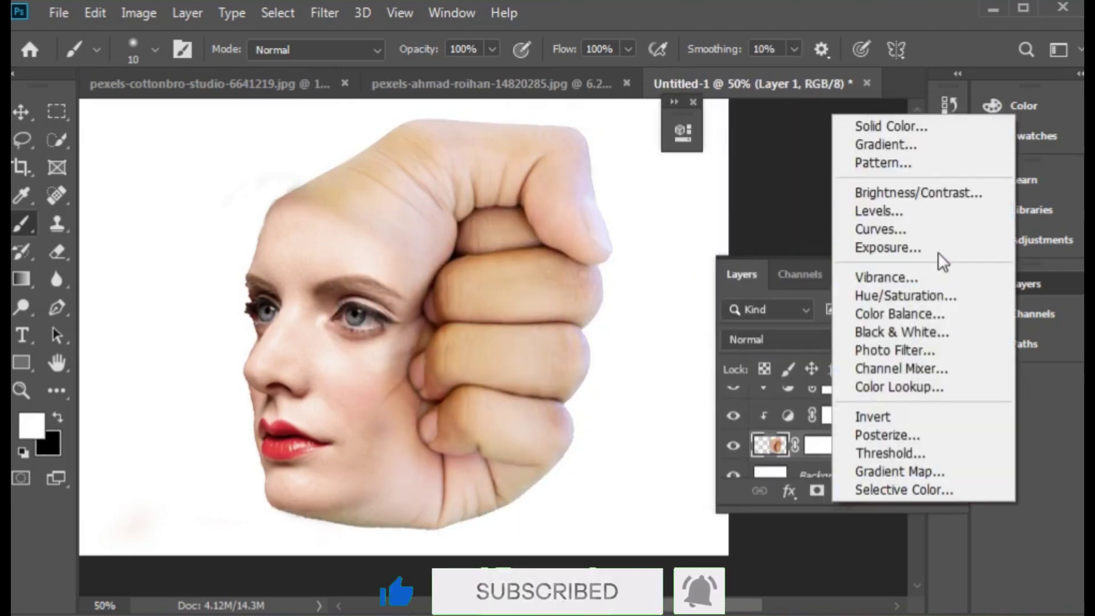
click(929, 211)
drag(931, 357, 923, 357)
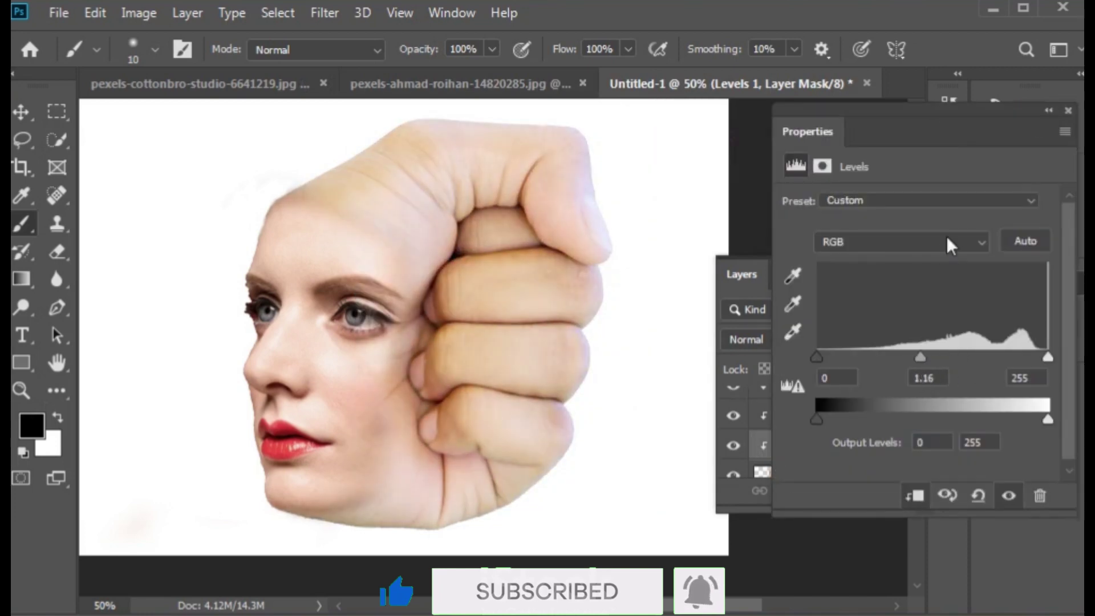
click(1048, 111)
Merge Layer 1 with its adjustments into one pixel layer using Ctrl+E
key(x)
scroll(948, 442, down, 2)
click(948, 442)
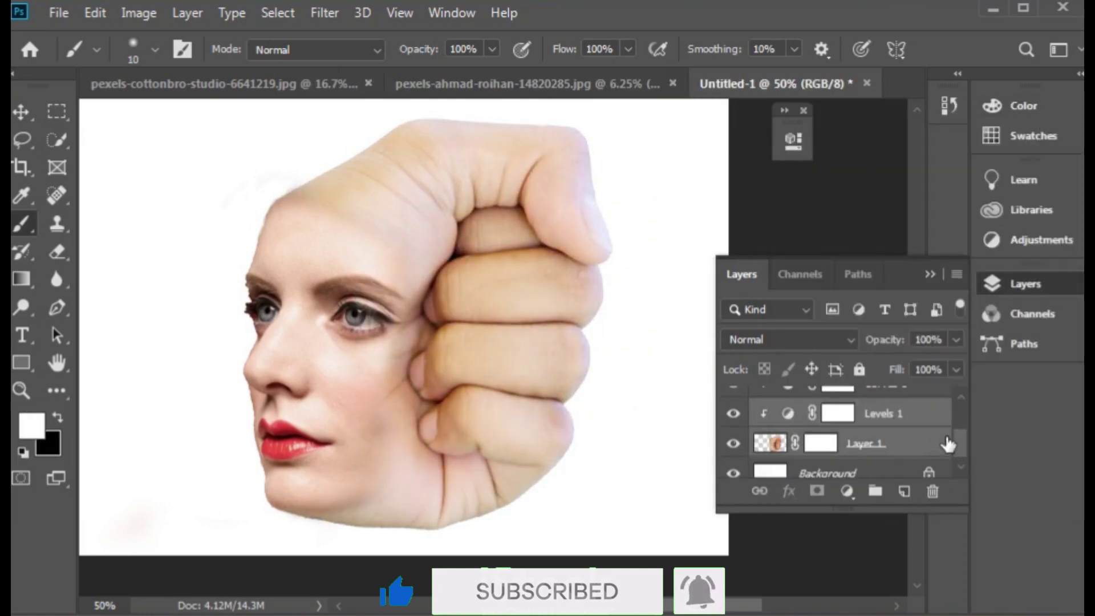
scroll(889, 444, up, 3)
key(ctrl+e)
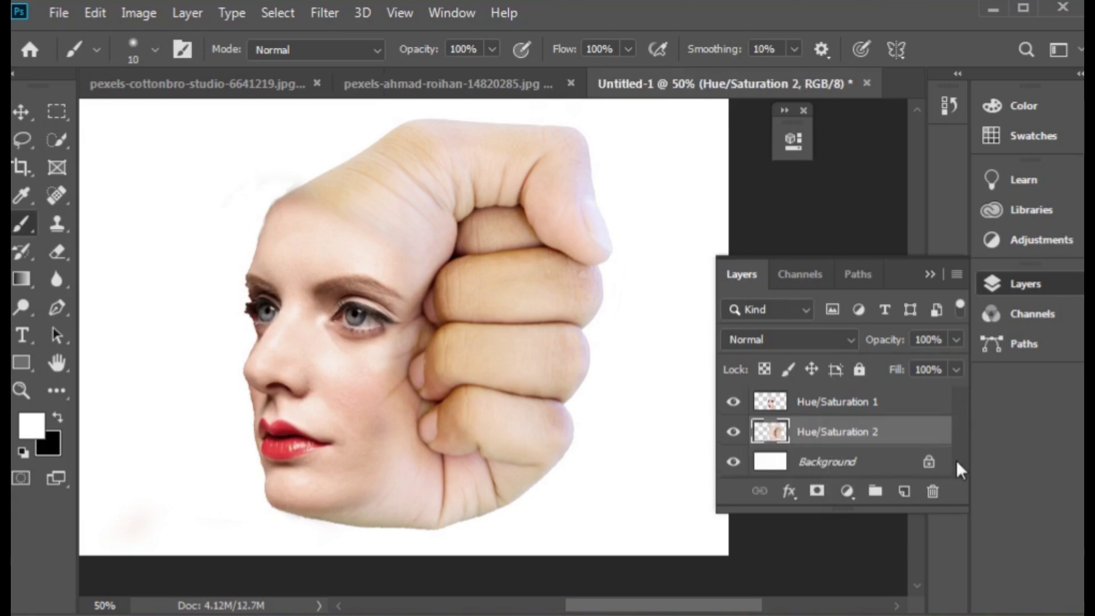
Zoom to 100% on the face and add a white mask to Hue/Saturation 1
click(786, 406)
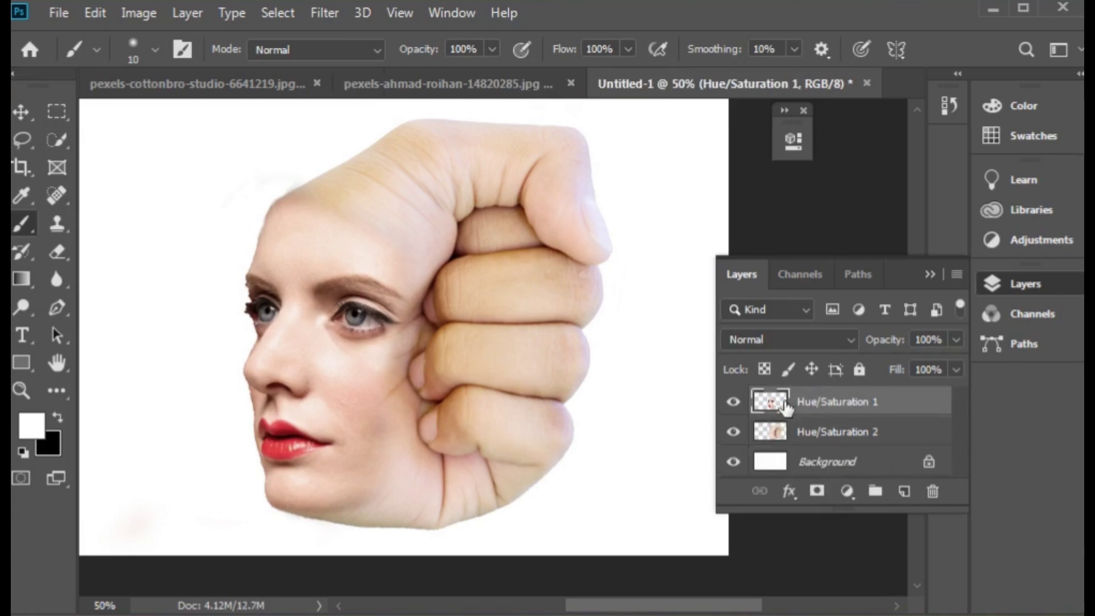
key(ctrl+1)
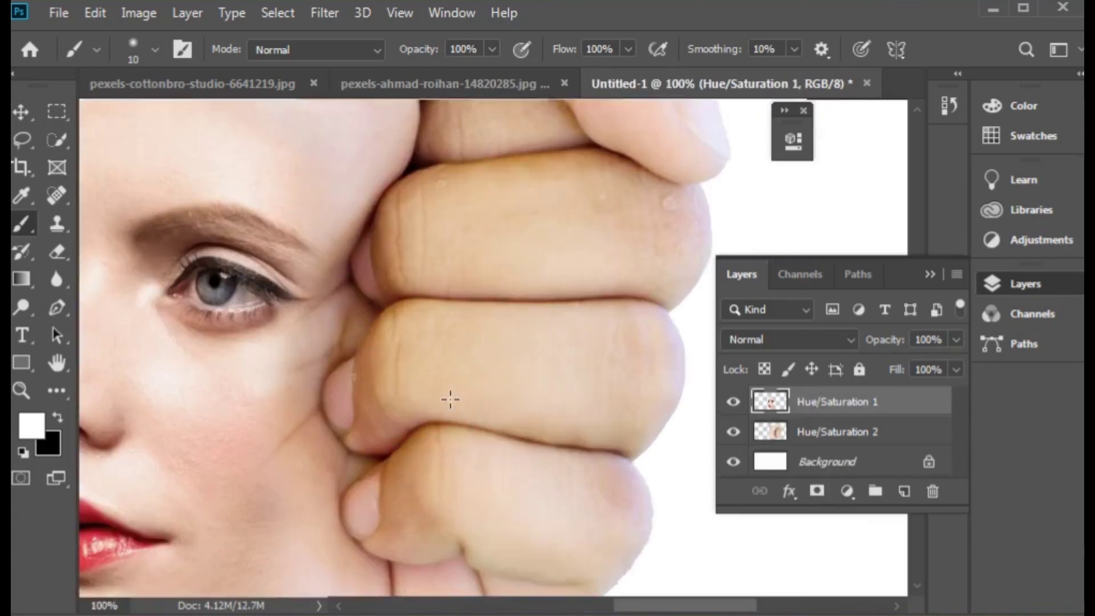
drag(450, 398, 567, 318)
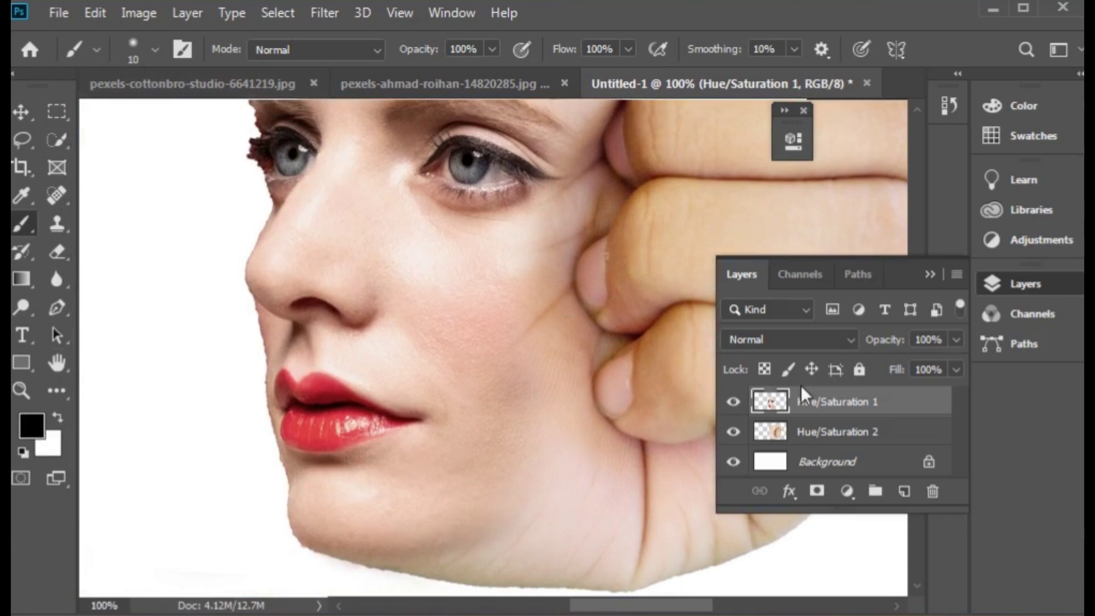
click(817, 491)
Paint along the brow seam on the mask with a larger 35%-opacity soft brush
drag(536, 146, 485, 417)
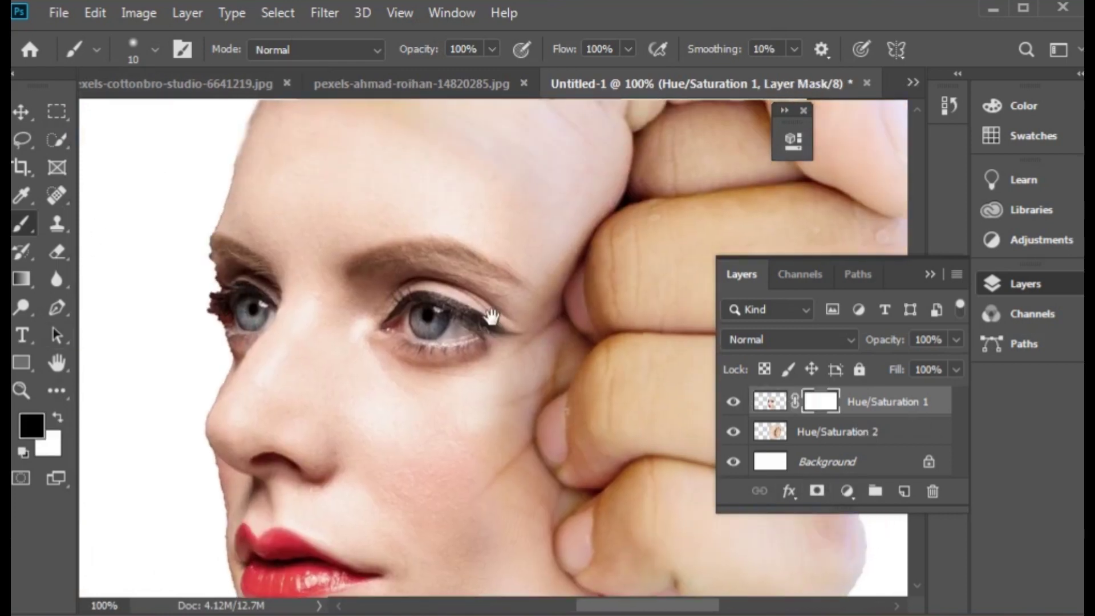
click(490, 50)
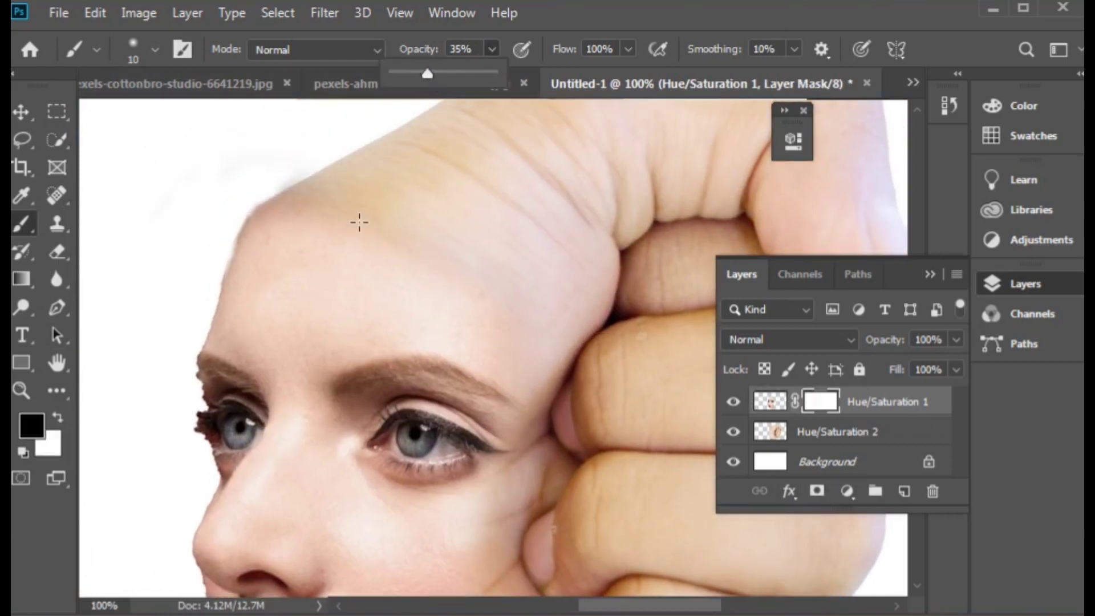
key(bracketright)
key(bracketright)
key(bracketright)
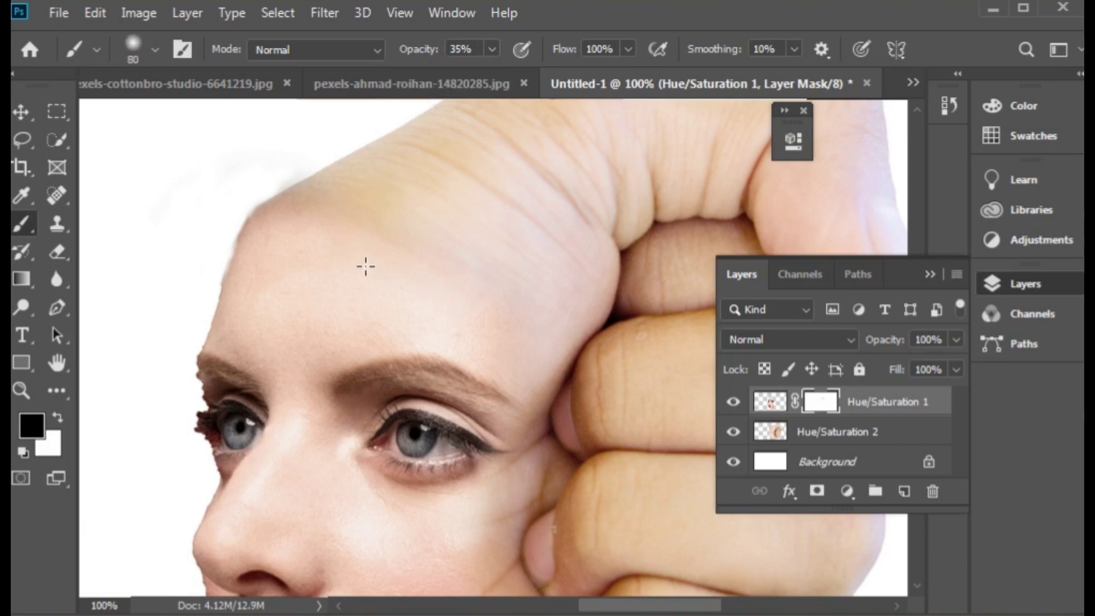
key(bracketright)
drag(342, 394, 496, 399)
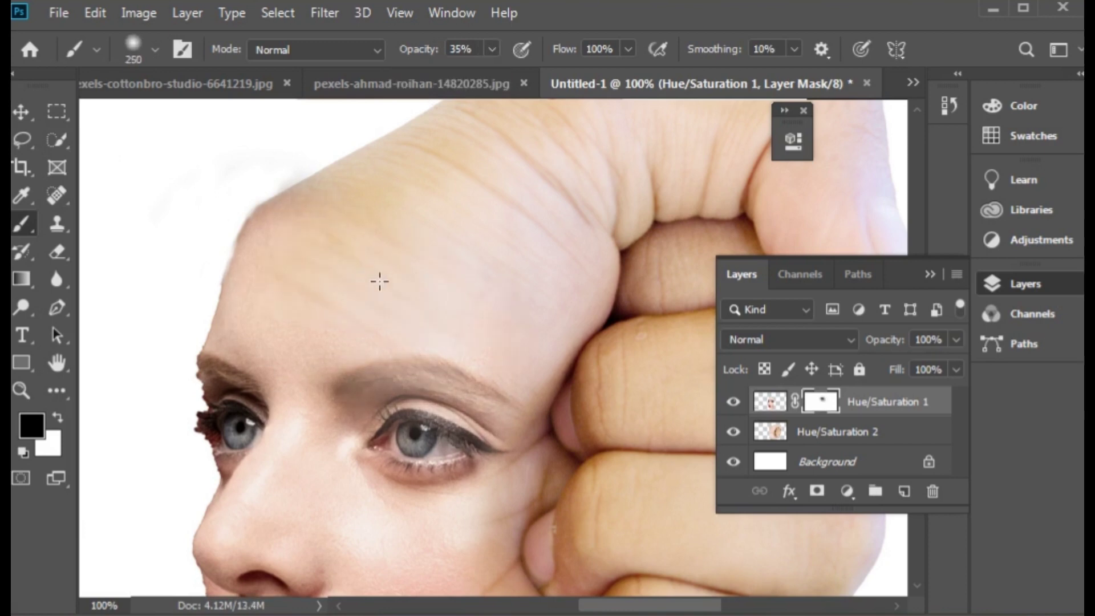
key(ctrl+z)
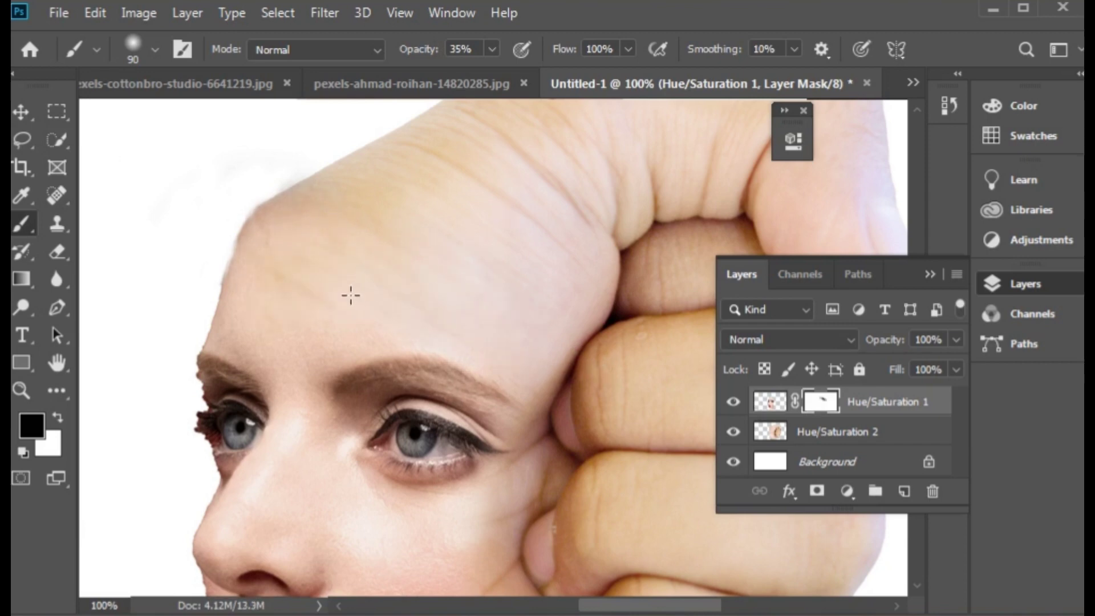
Pan and zoom around the face and fist to inspect the blended cheek and forehead seams
scroll(477, 142, down, 2)
scroll(489, 313, down, 5)
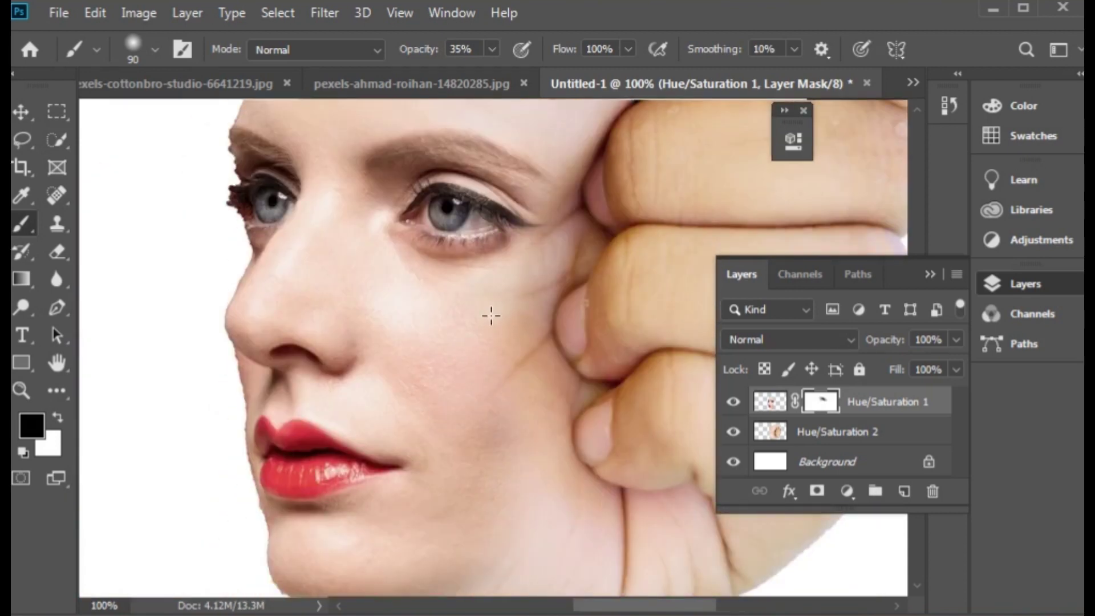
scroll(486, 384, down, 3)
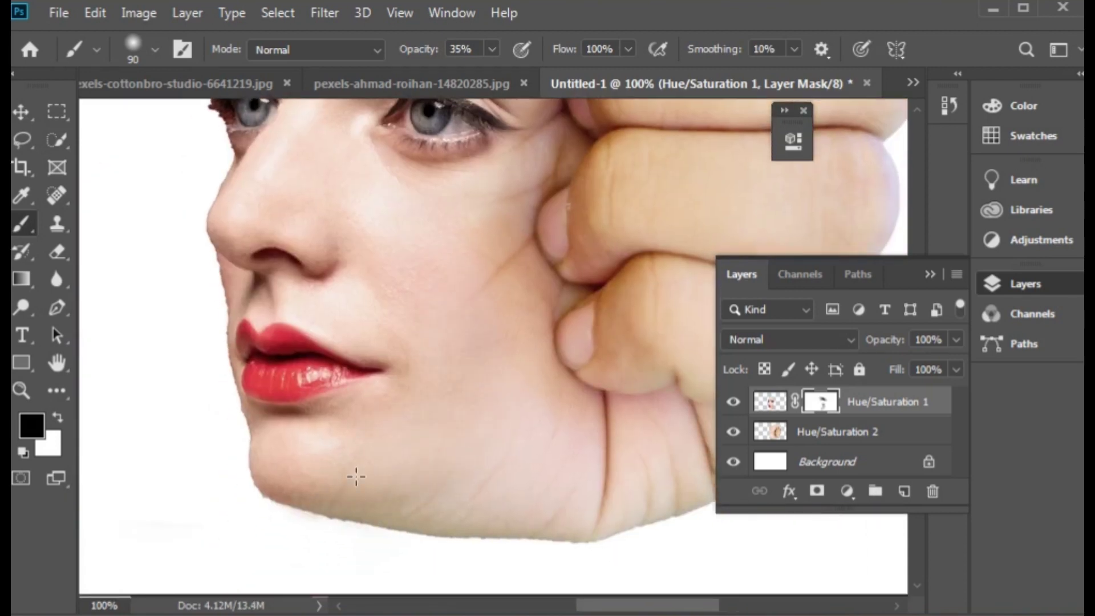
scroll(471, 300, up, 3)
scroll(471, 301, right, 2)
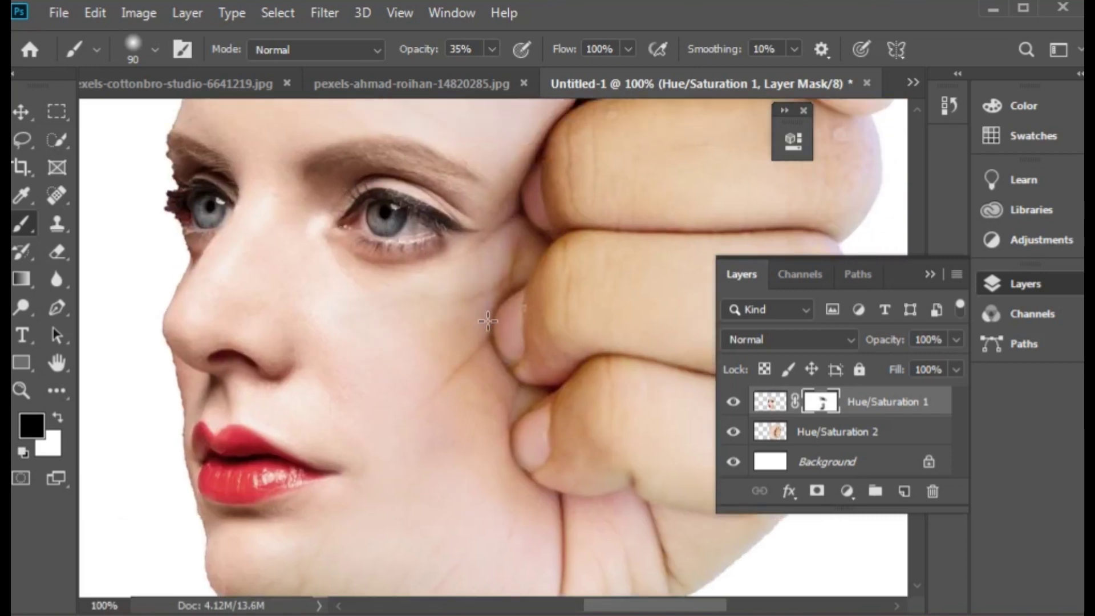
scroll(484, 261, up, 3)
scroll(484, 262, right, 2)
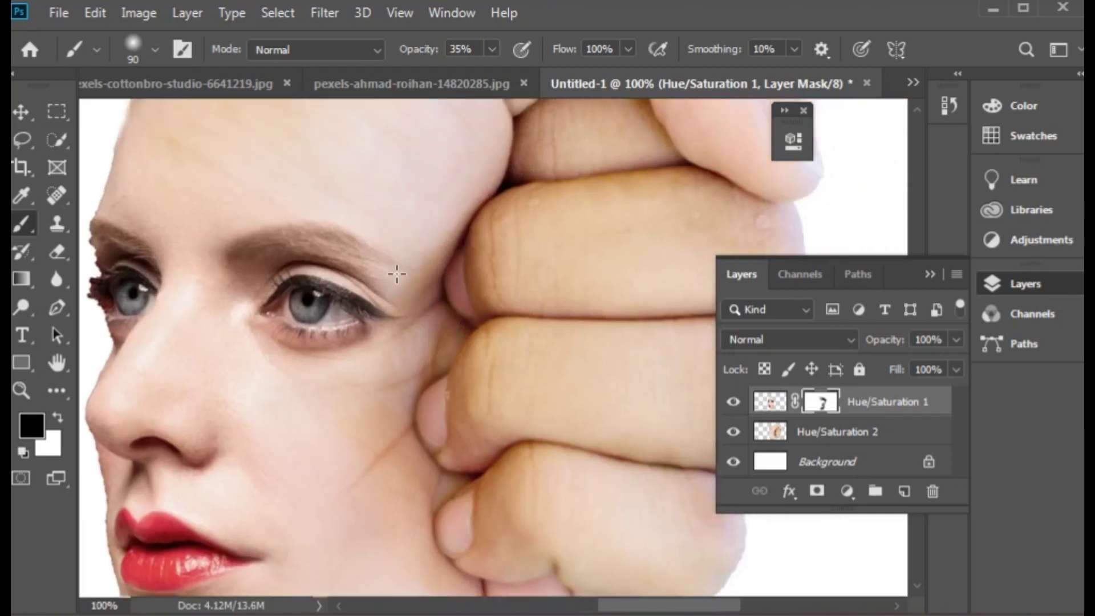
scroll(421, 394, down, 2)
scroll(351, 341, left, 1)
scroll(349, 439, down, 2)
scroll(345, 443, left, 1)
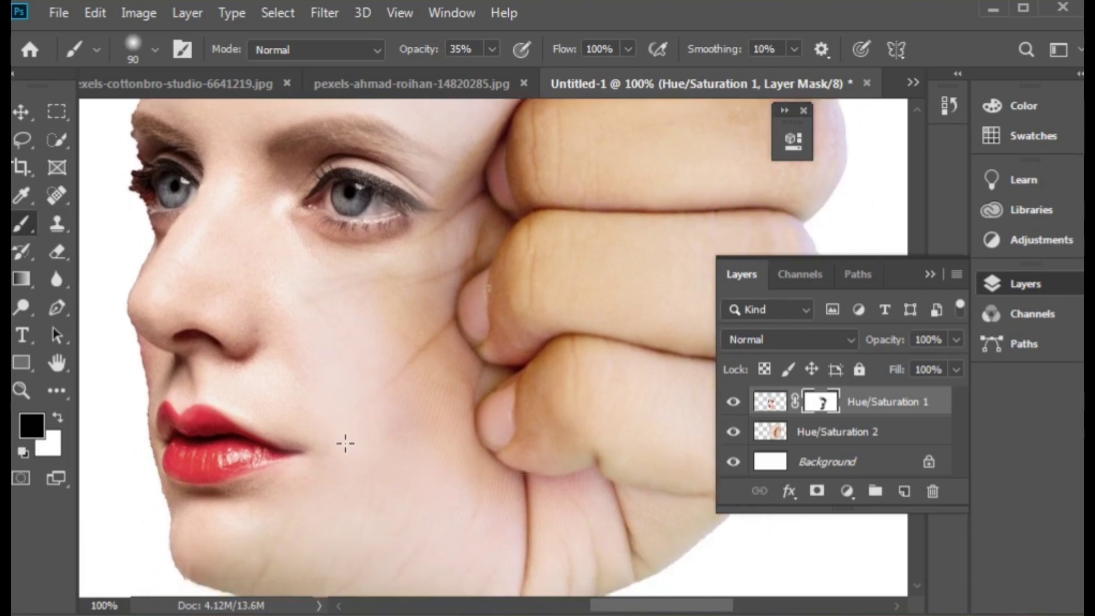
scroll(341, 431, up, 5)
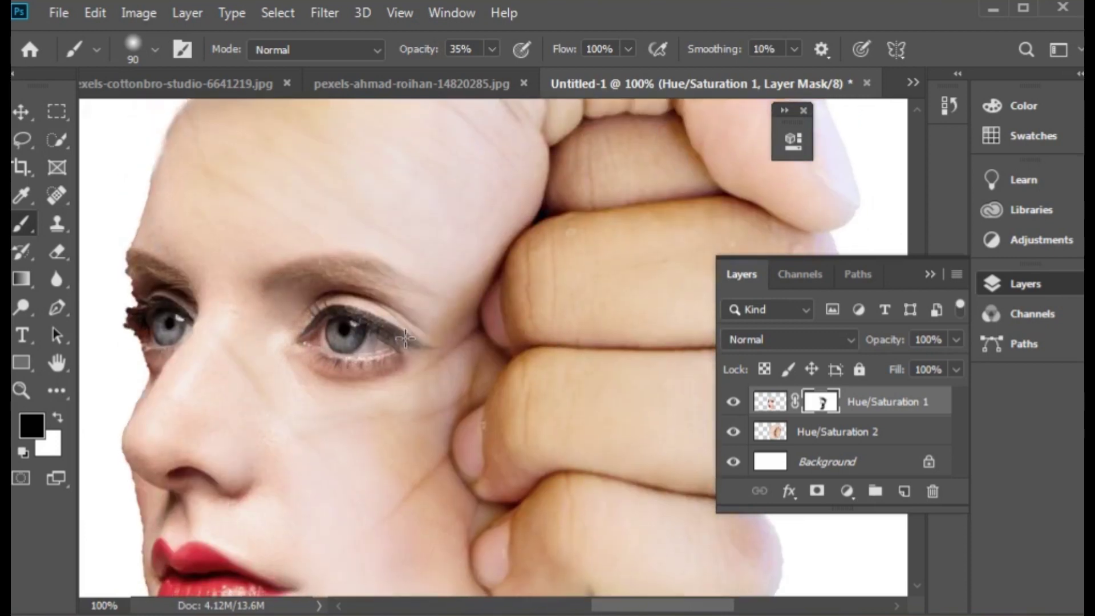
scroll(362, 366, down, 2)
scroll(345, 396, down, 4)
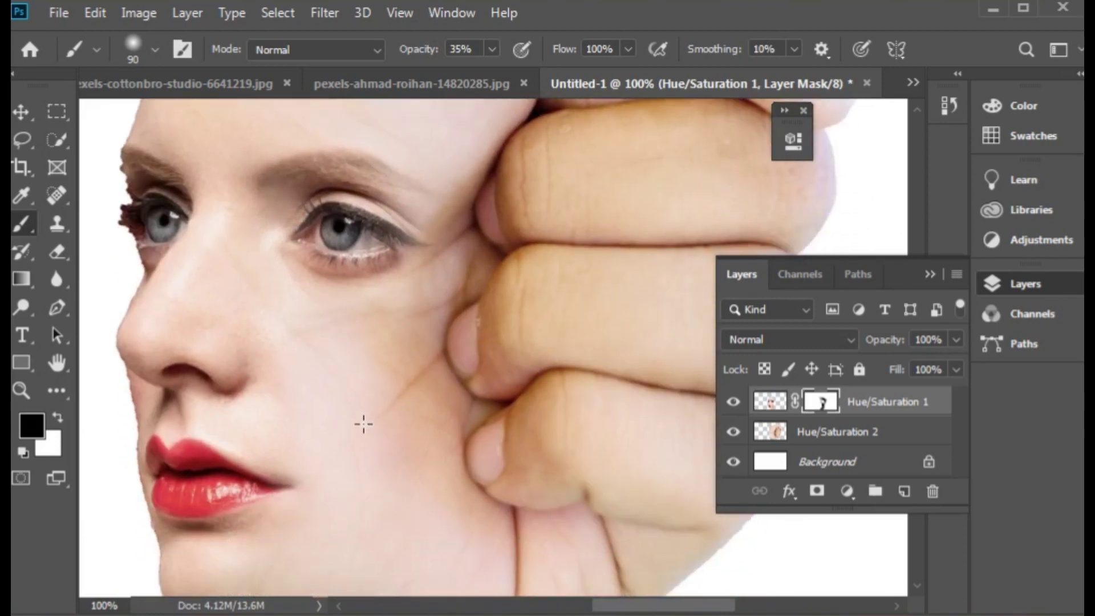
scroll(362, 420, down, 3)
scroll(367, 435, left, 1)
scroll(371, 399, up, 2)
scroll(373, 444, right, 2)
scroll(410, 342, up, 7)
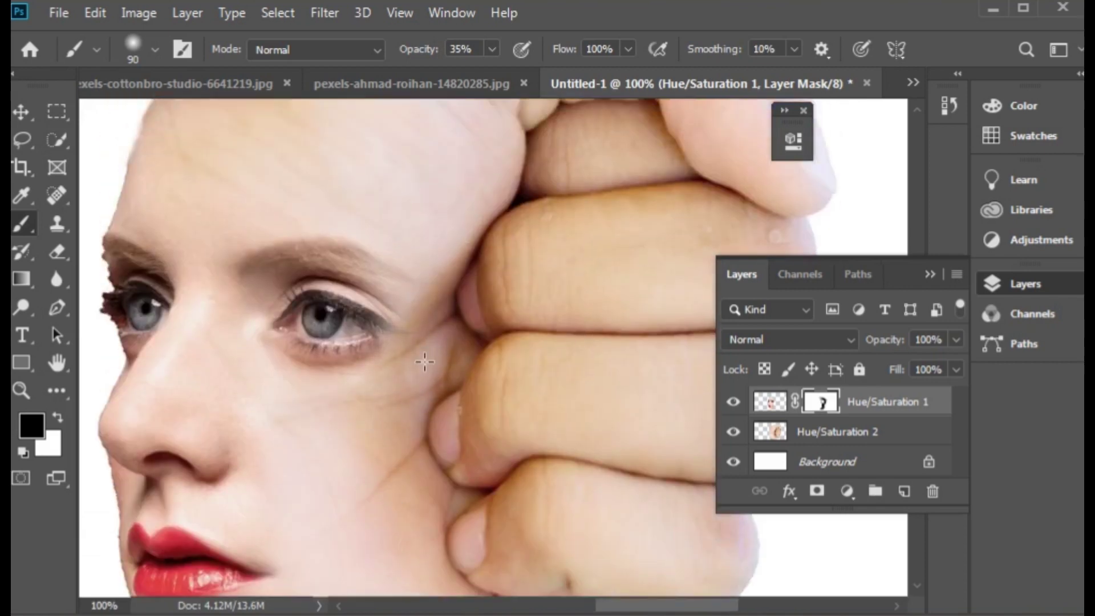
scroll(371, 228, up, 4)
scroll(348, 275, down, 5)
scroll(348, 275, left, 5)
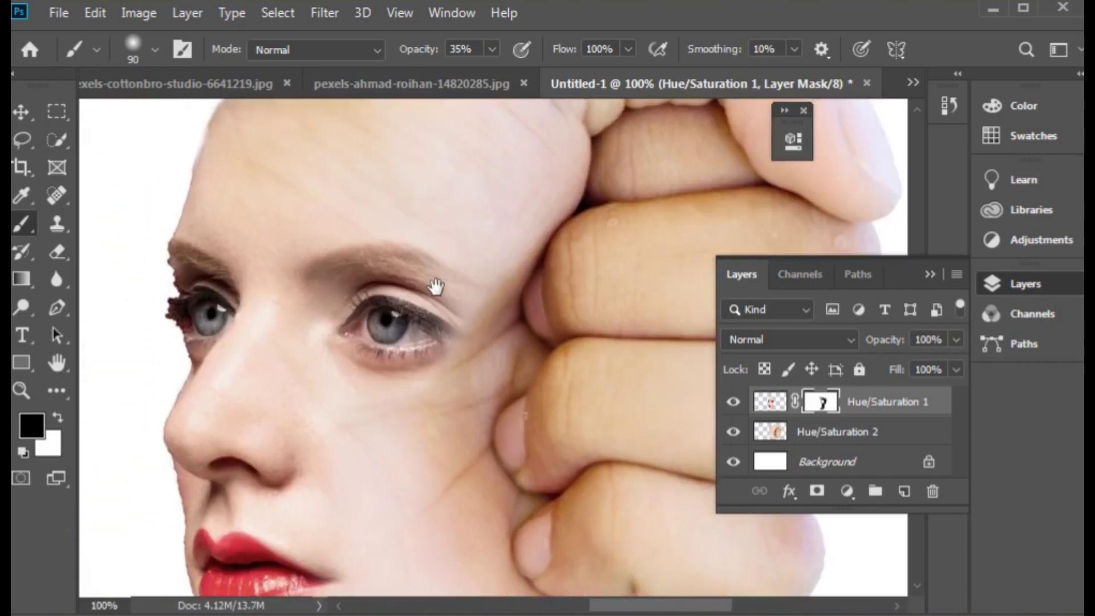
scroll(399, 313, down, 8)
scroll(399, 313, right, 4)
scroll(399, 351, up, 4)
key(ctrl+minus)
key(ctrl+minus)
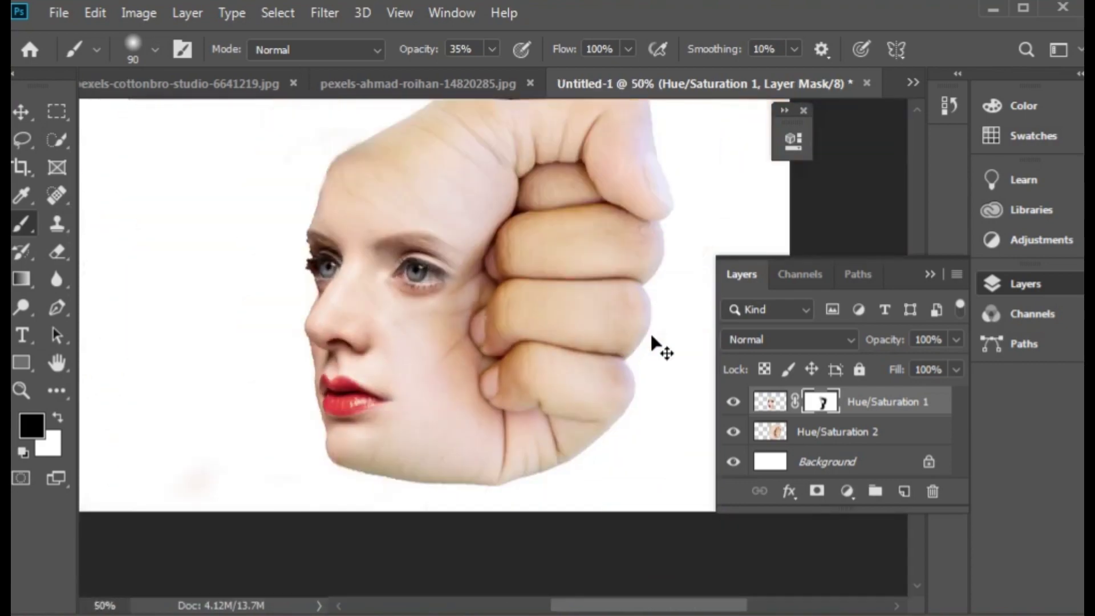
key(ctrl+plus)
key(ctrl+plus)
scroll(146, 415, up, 2)
scroll(114, 479, up, 3)
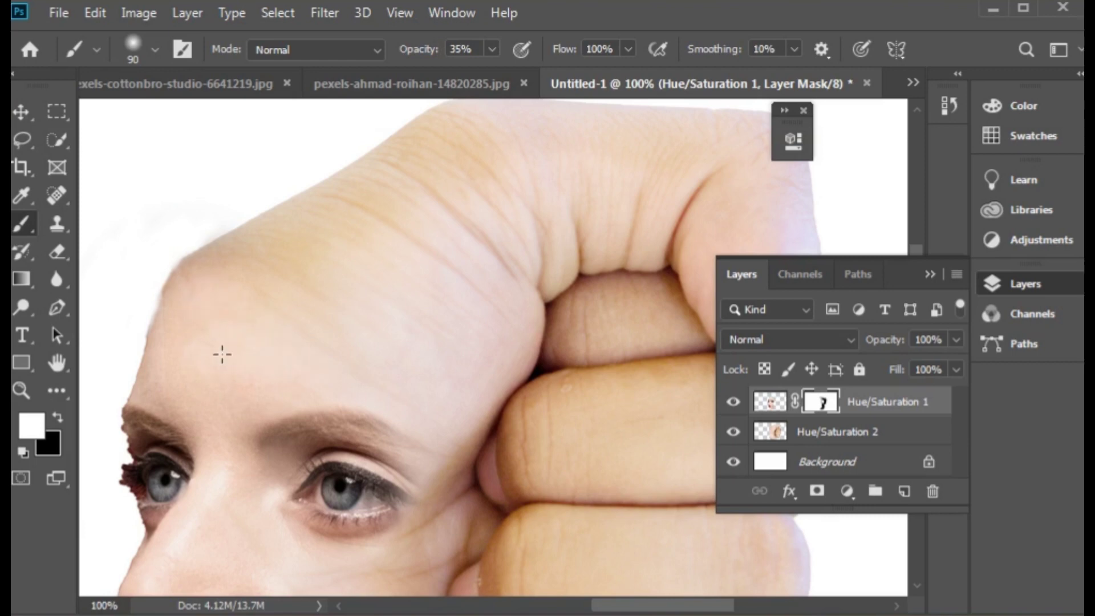
scroll(225, 418, down, 3)
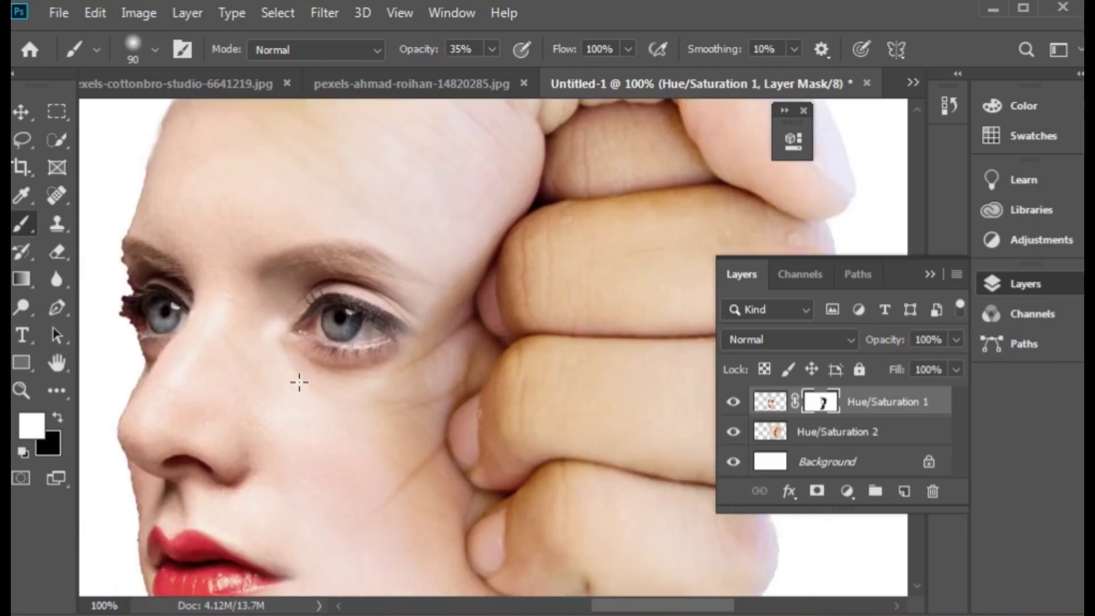
scroll(331, 557, down, 1)
scroll(253, 535, down, 1)
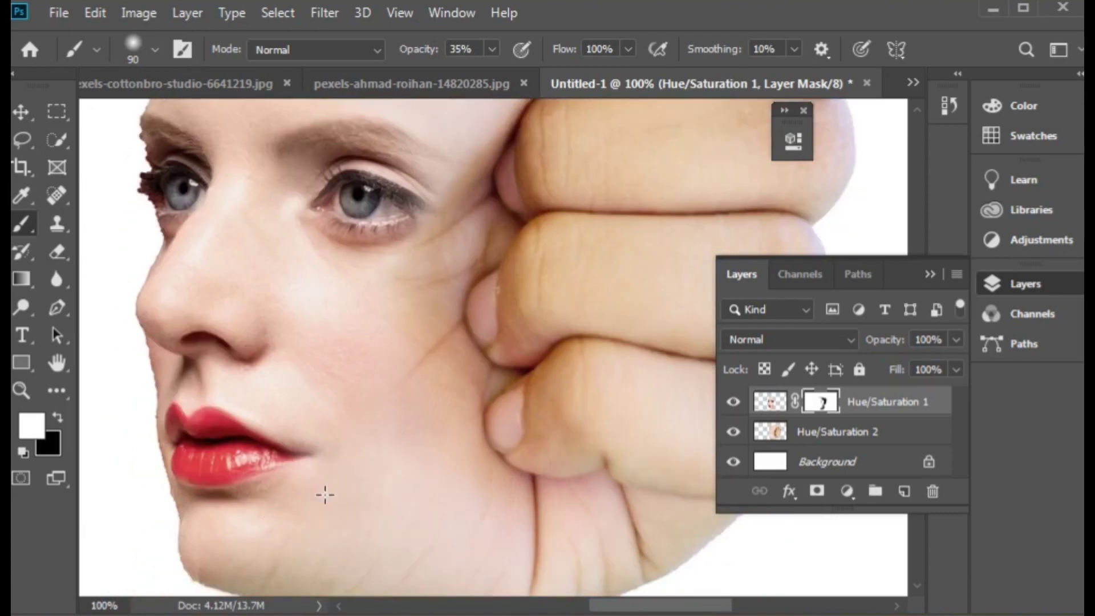
scroll(324, 494, down, 2)
scroll(428, 322, up, 2)
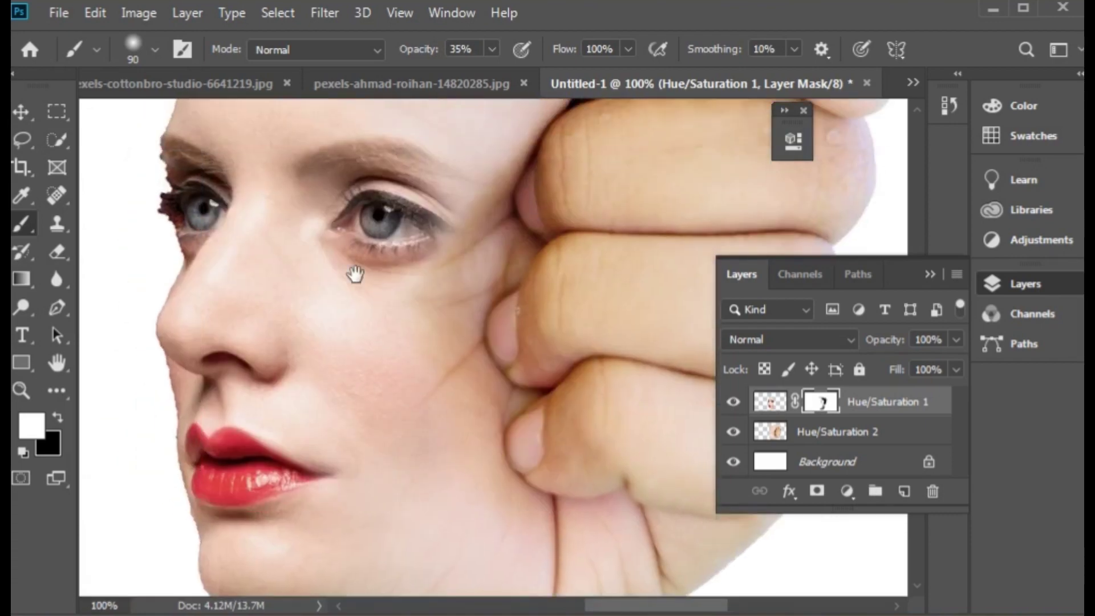
scroll(354, 274, up, 2)
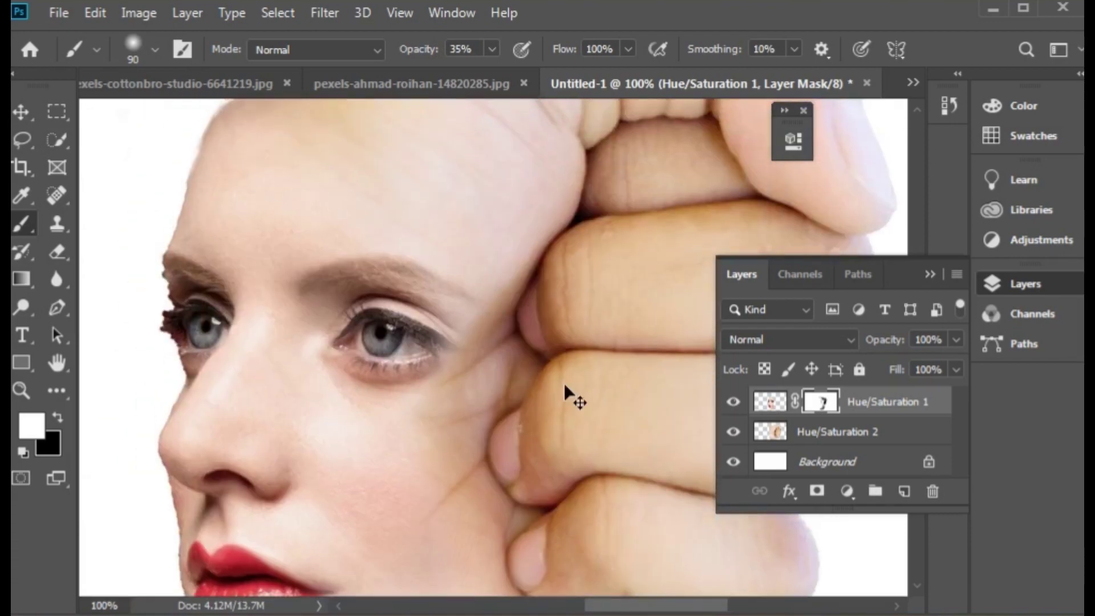
scroll(563, 382, down, 3)
scroll(525, 346, up, 1)
scroll(502, 319, up, 2)
scroll(497, 318, up, 2)
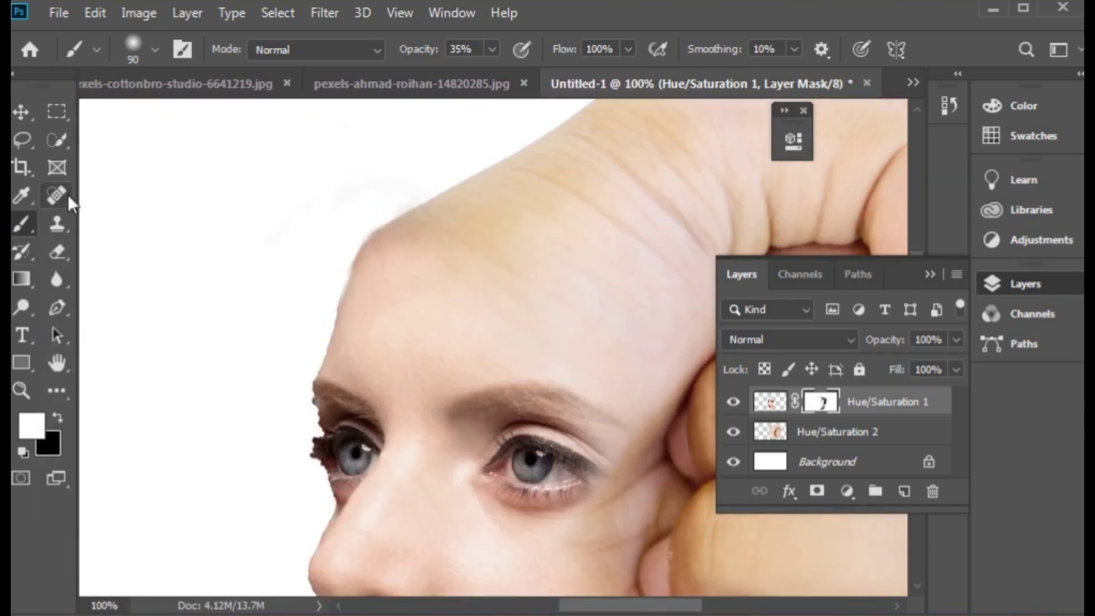
click(56, 306)
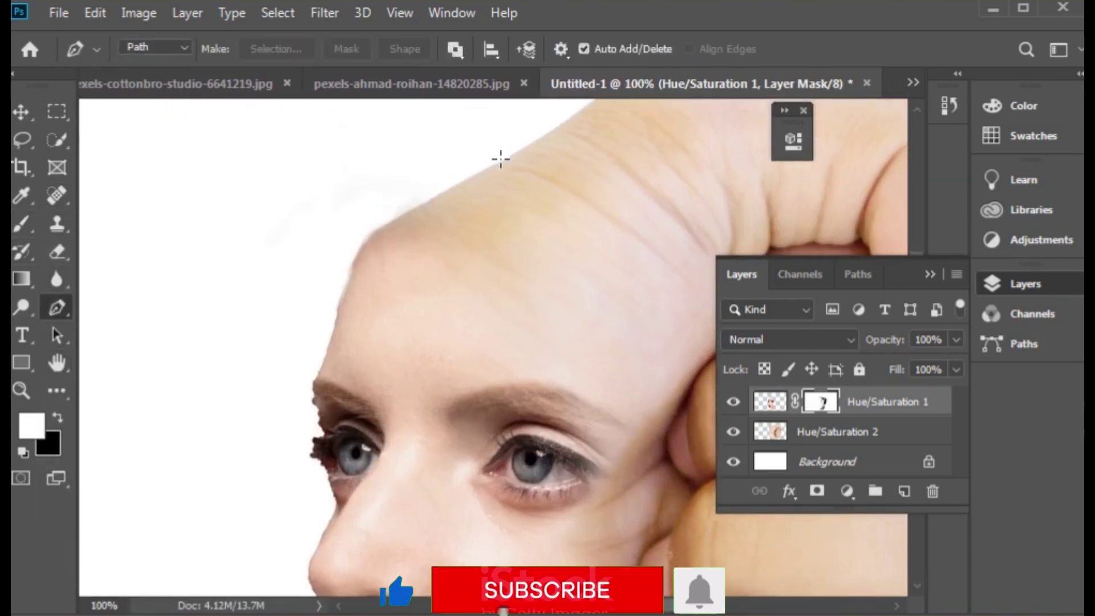
Trace a closed pen path around the beige fuzz beyond the forehead edge
click(474, 175)
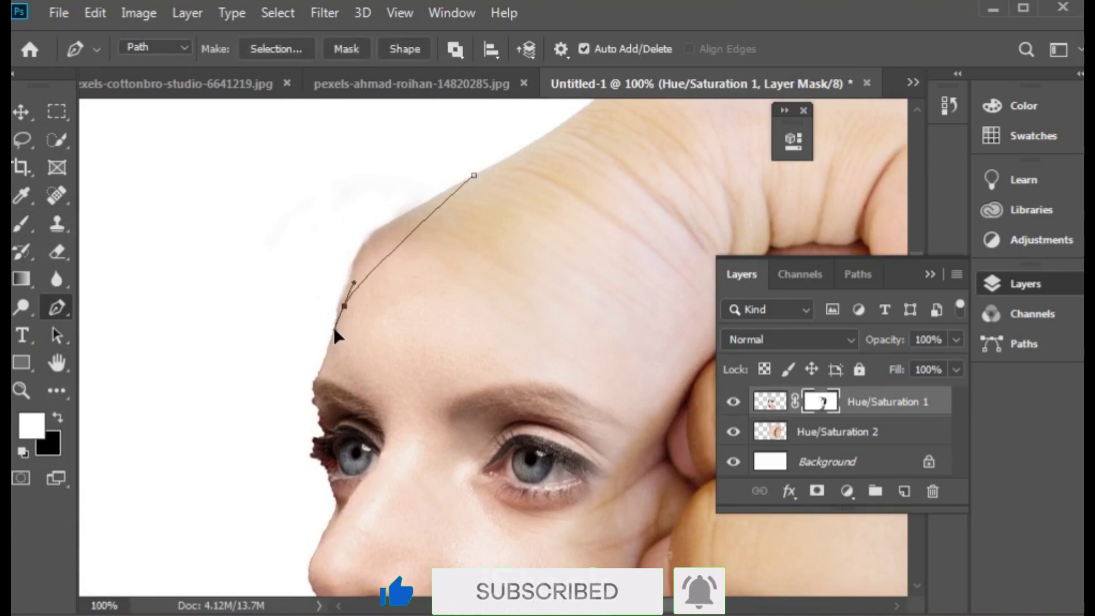
scroll(341, 307, up, 2)
scroll(291, 294, up, 2)
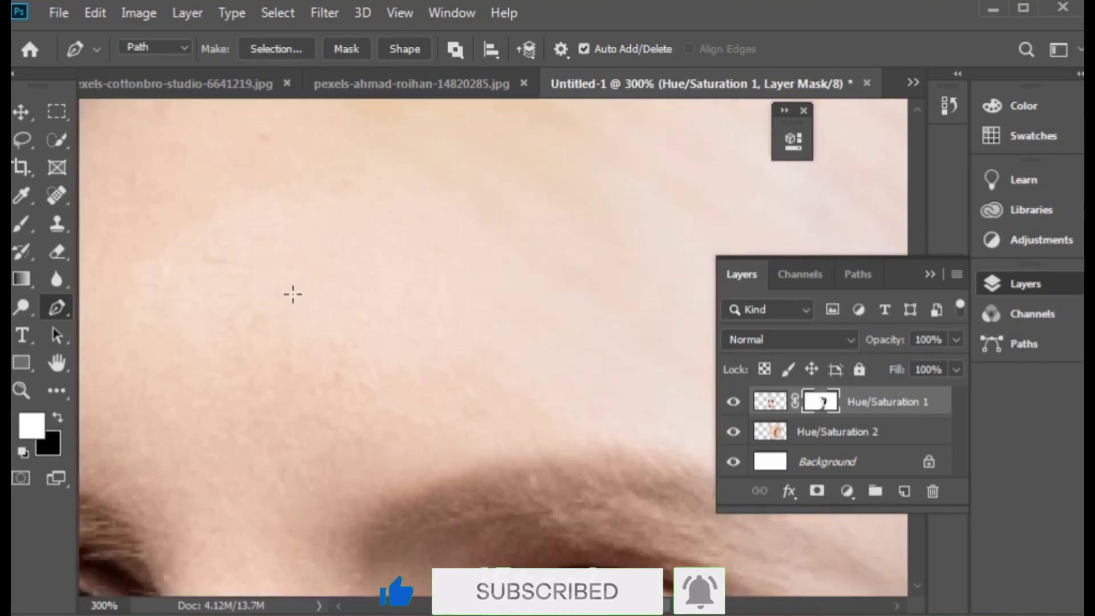
scroll(300, 237, down, 2)
drag(301, 237, 447, 374)
mouse_move(341, 367)
mouse_down()
mouse_move(325, 463)
mouse_move(314, 451)
mouse_move(219, 459)
mouse_up()
drag(135, 406, 131, 370)
drag(173, 335, 237, 308)
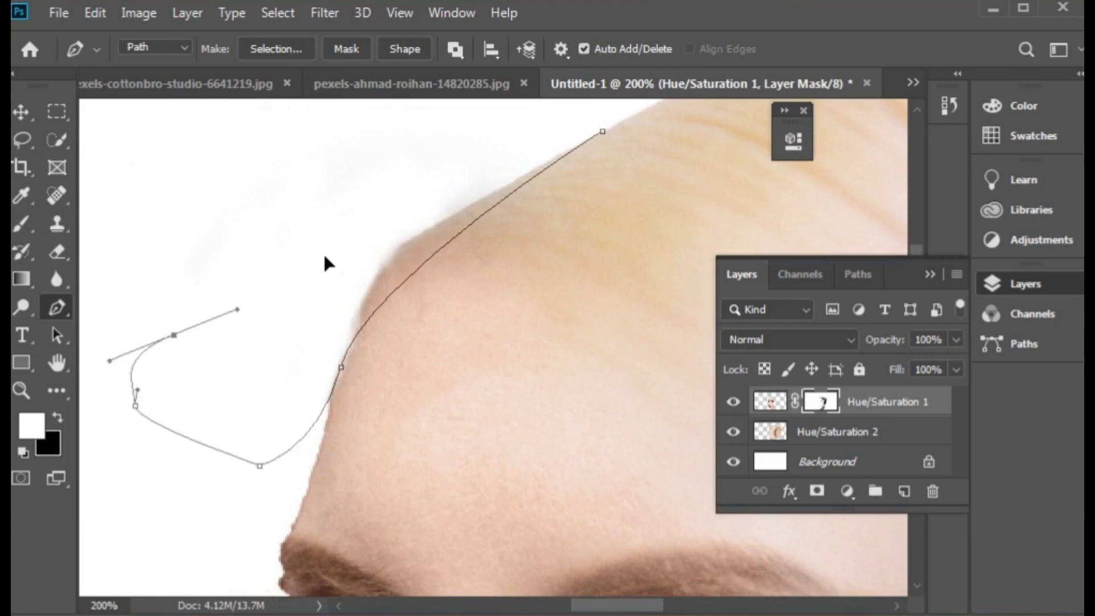
drag(322, 260, 362, 237)
drag(403, 172, 482, 158)
Turn the path into a selection and delete the fuzz from Hue/Saturation 2, then deselect
right_click(294, 311)
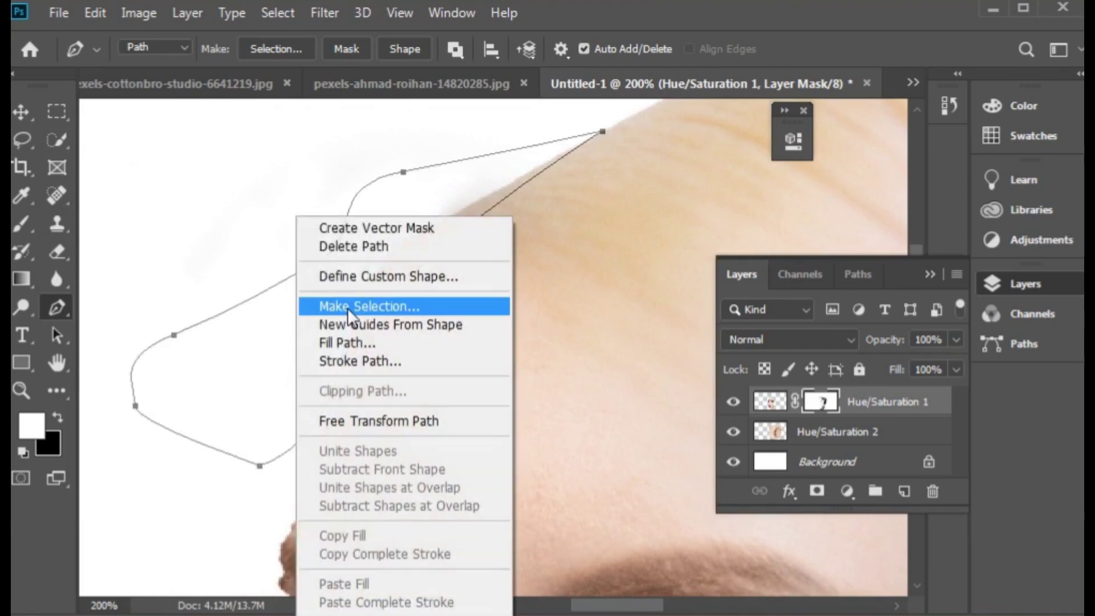
click(348, 306)
key(Return)
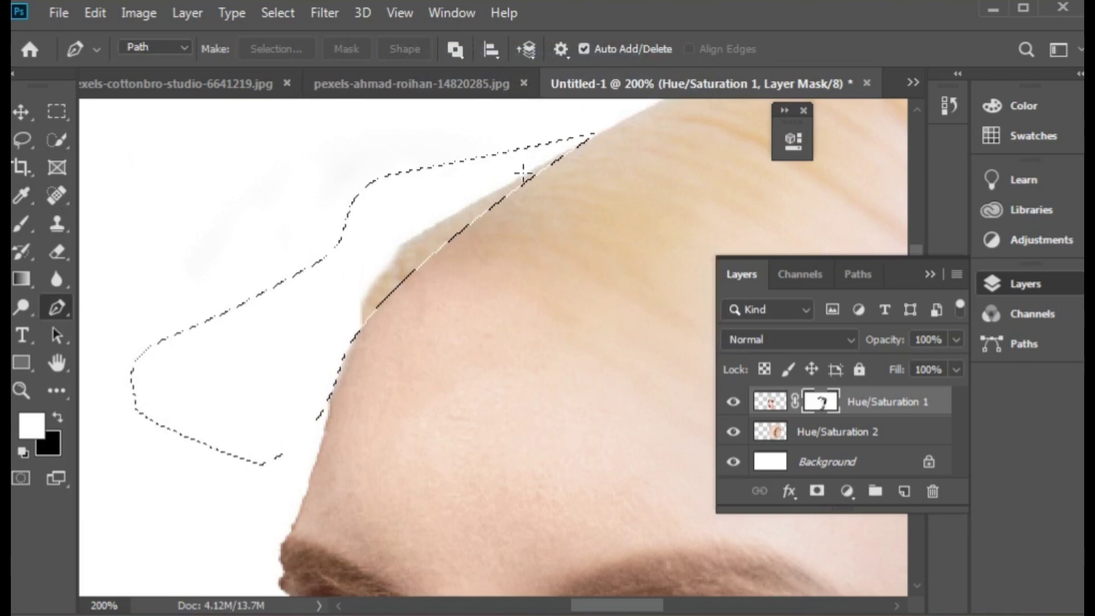
click(821, 432)
key(Delete)
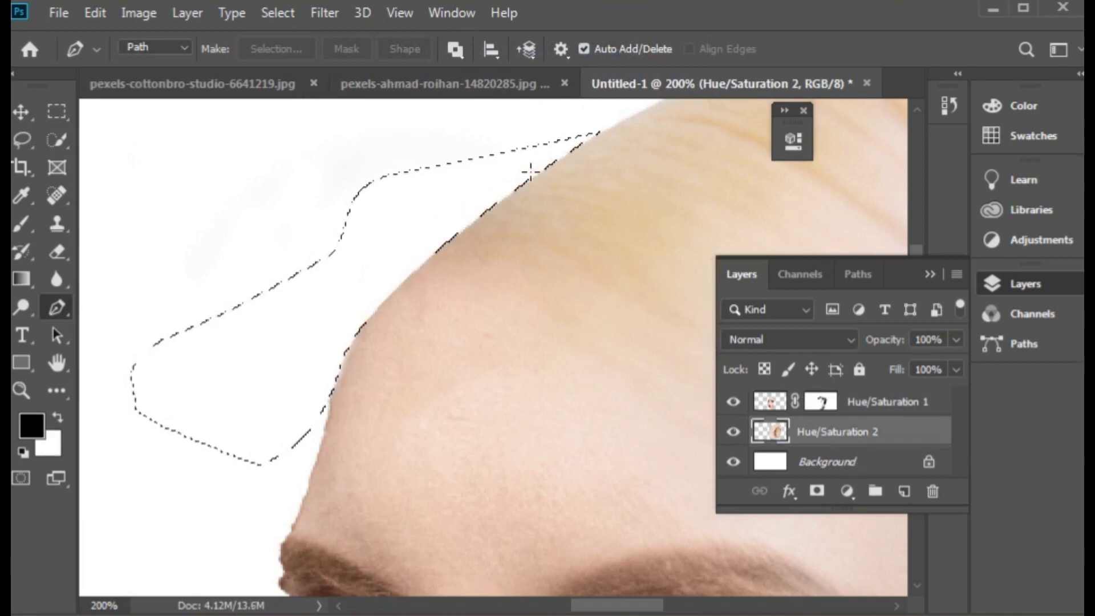
key(ctrl+d)
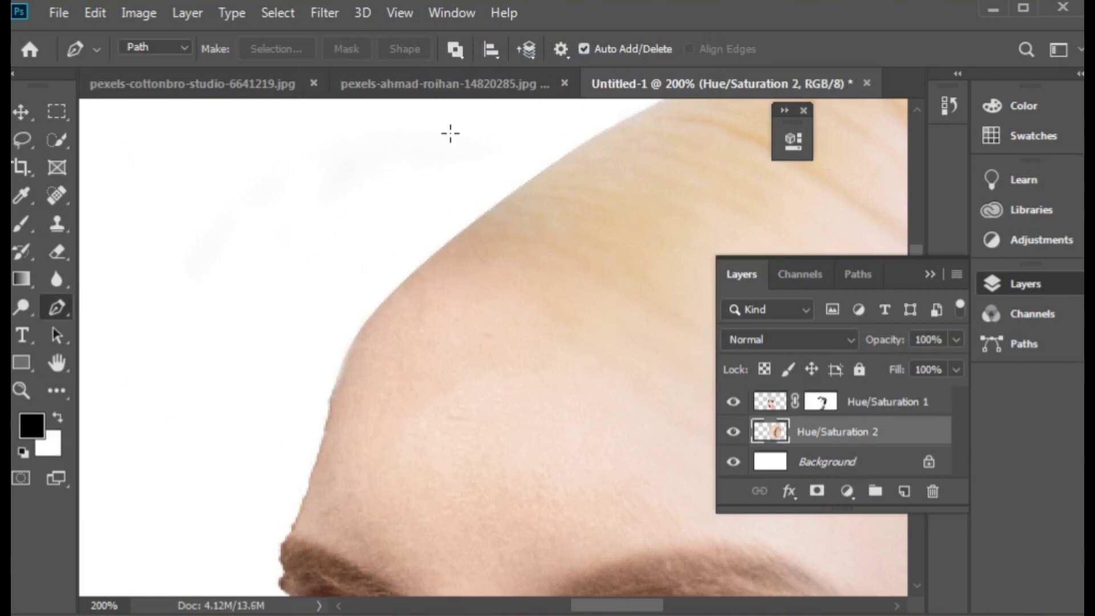
key(ctrl+minus)
key(ctrl+minus)
key(ctrl+minus)
key(ctrl+minus)
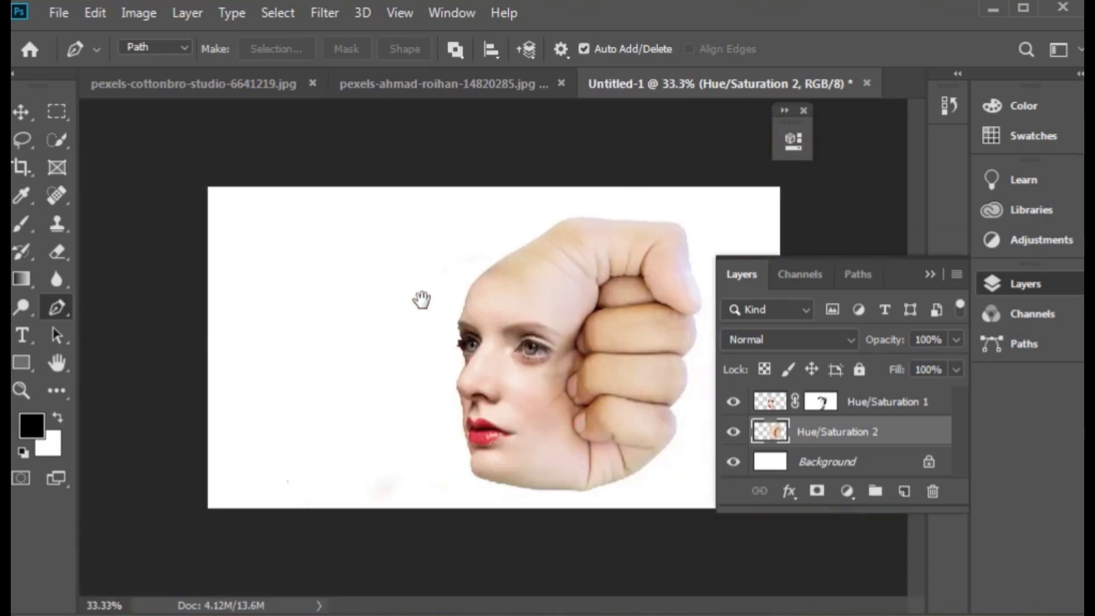
Merge Hue/Saturation 1 and Hue/Saturation 2 into a single face layer
key(ctrl+minus)
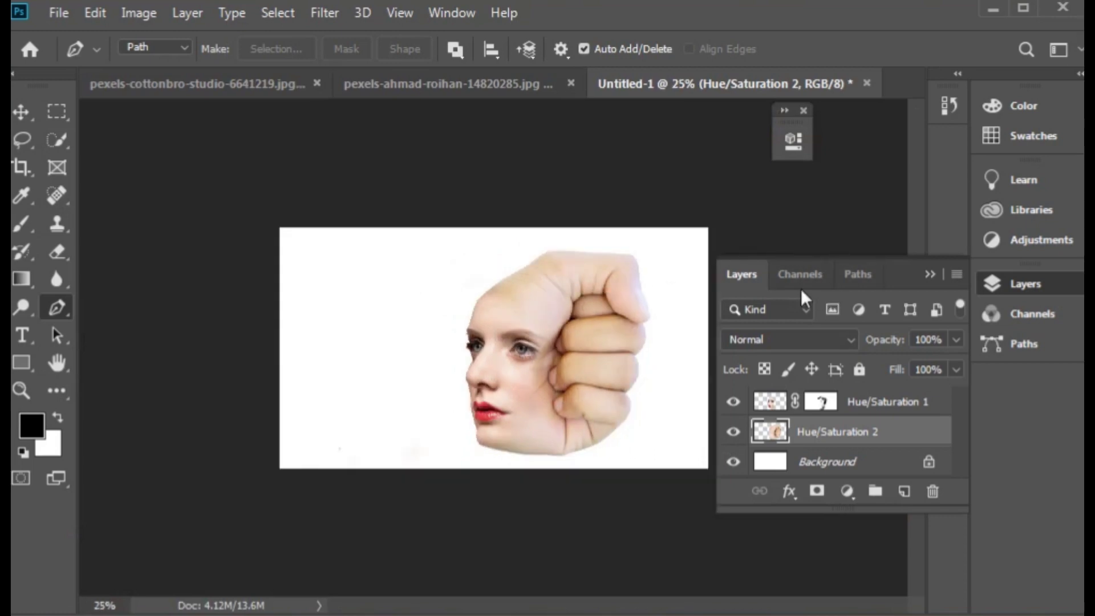
click(881, 410)
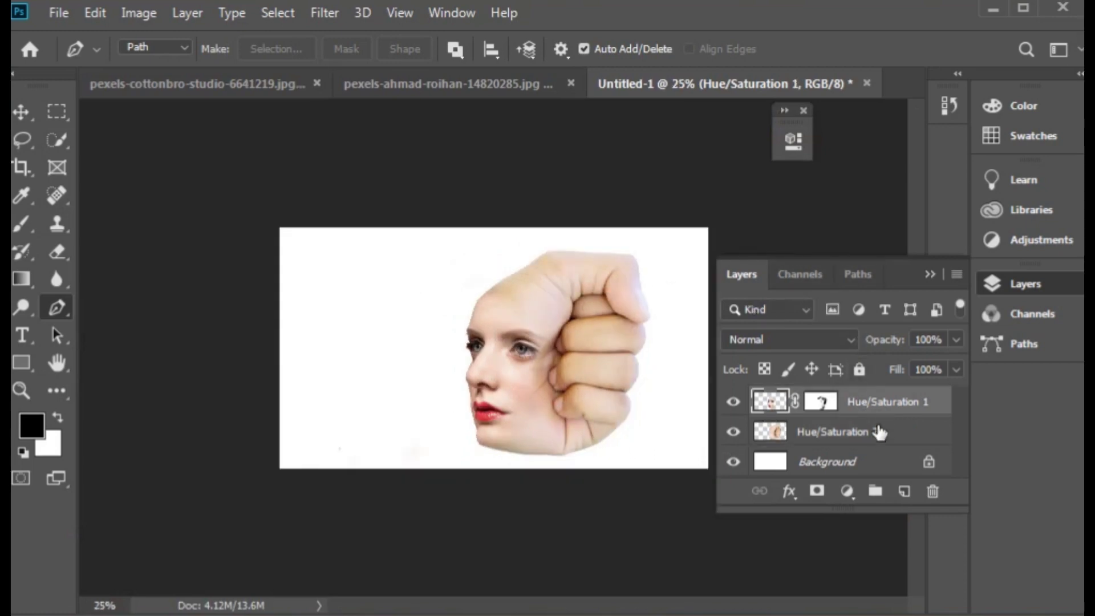
shift+click(879, 434)
key(ctrl+e)
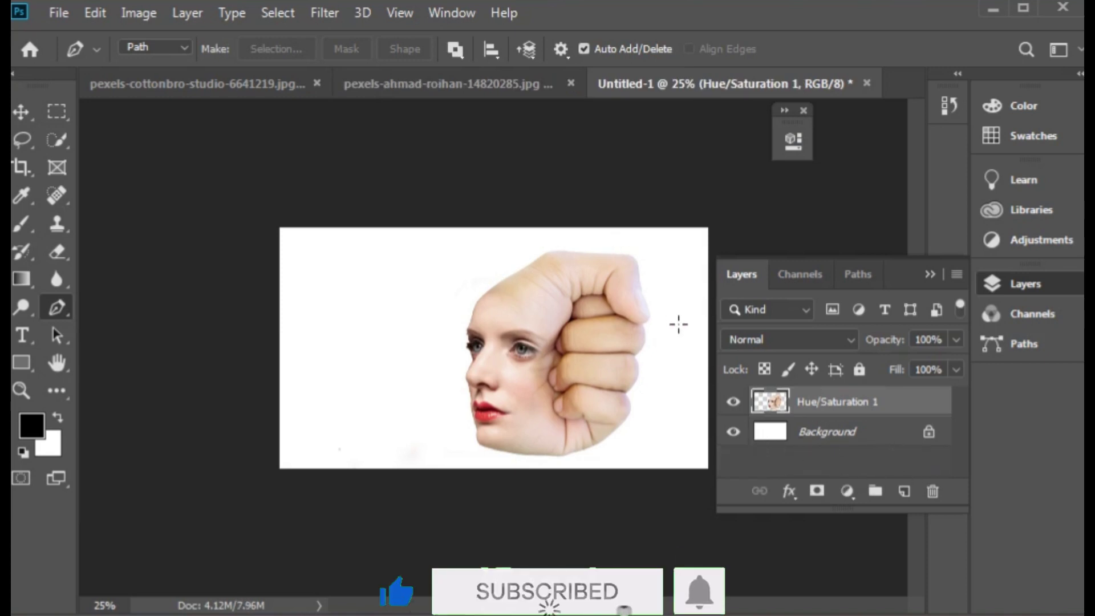
Add a new layer with a dark red-to-white gradient plus a Hue/Saturation adjustment
key(ctrl+plus)
drag(892, 275, 1006, 361)
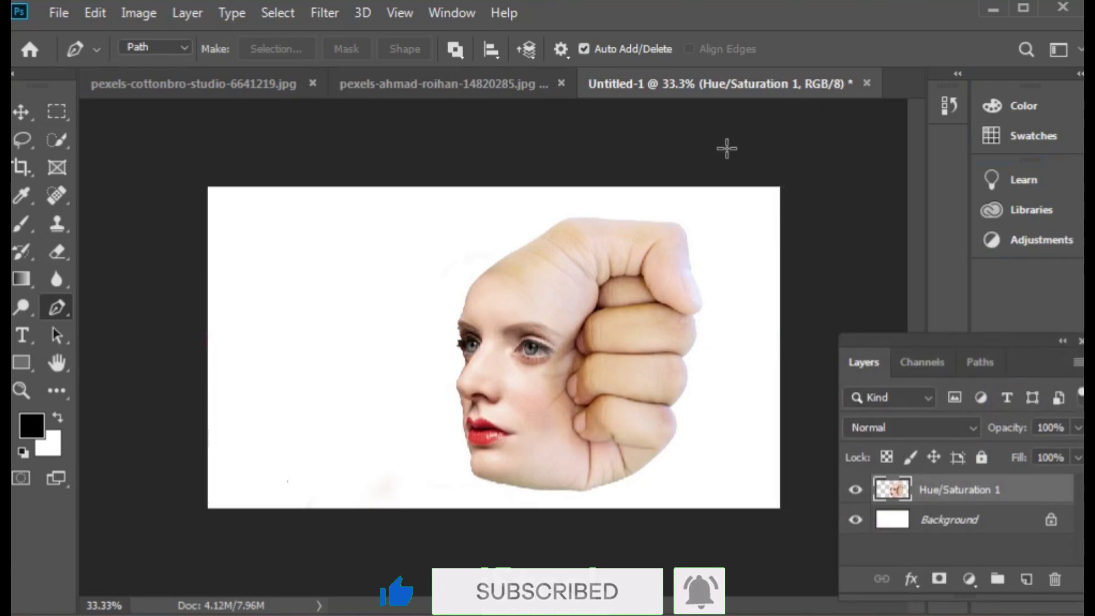
key(ctrl+plus)
mouse_move(693, 374)
mouse_down()
mouse_move(621, 296)
mouse_move(770, 319)
mouse_up()
click(1022, 579)
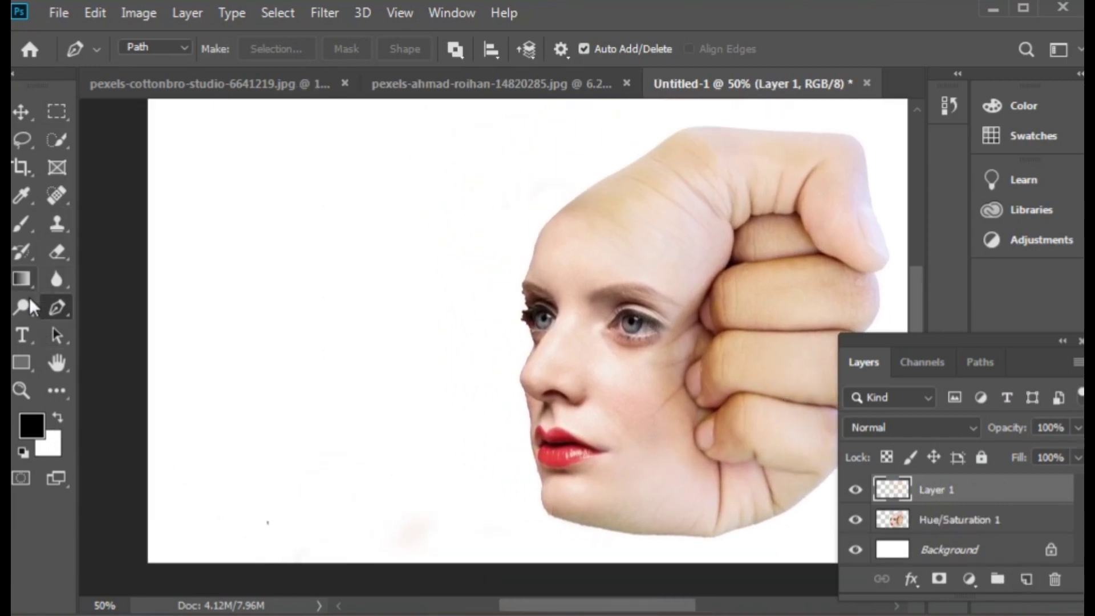
click(38, 279)
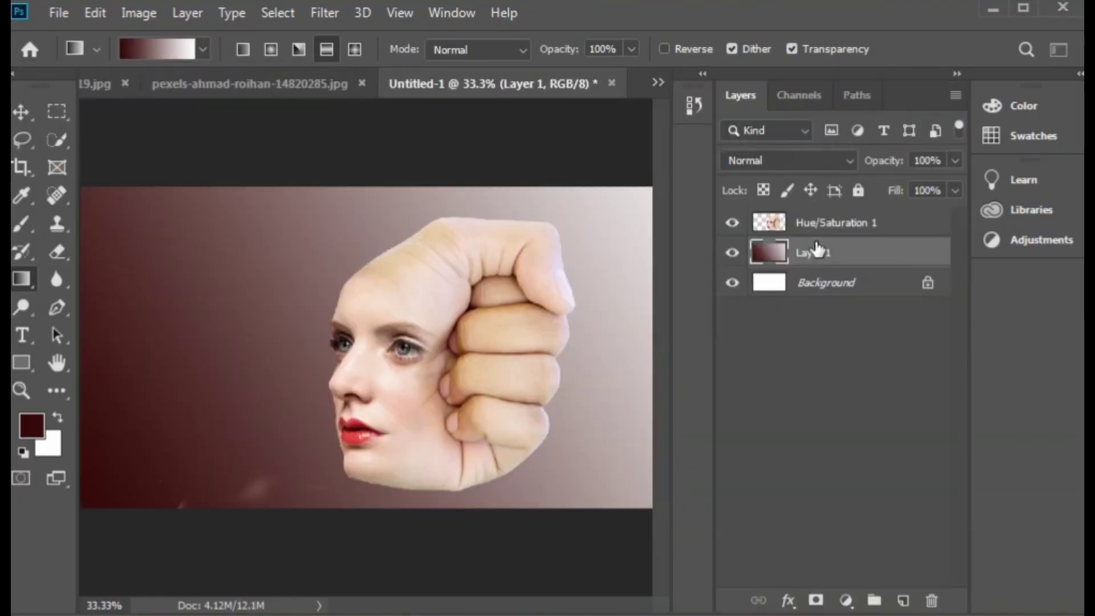
click(845, 601)
Darken the gradient background by dragging an adjustment slider in Properties
click(866, 398)
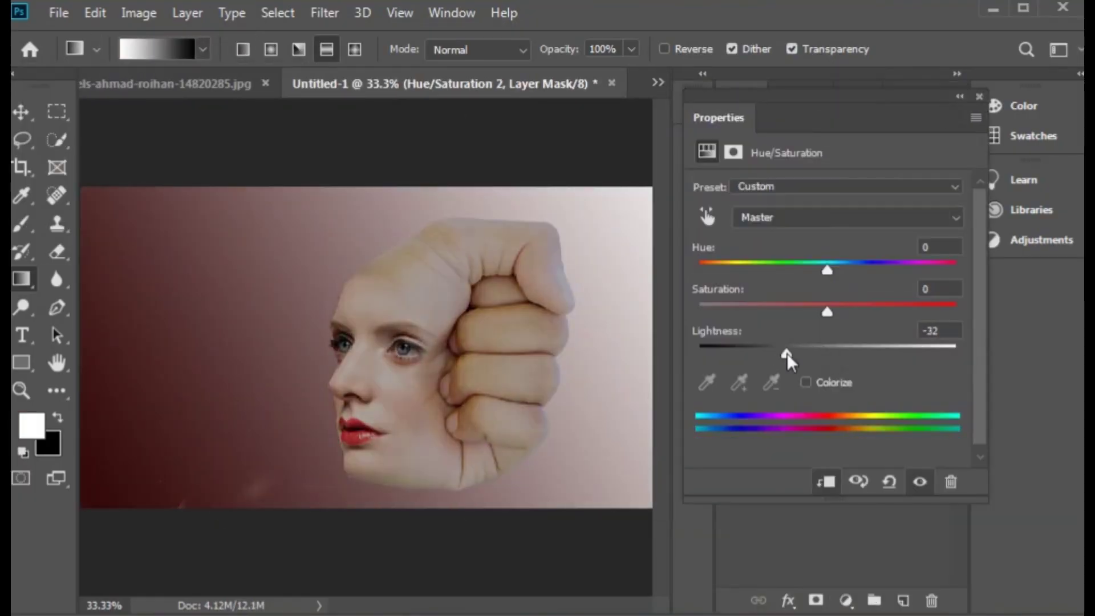
drag(826, 303, 800, 310)
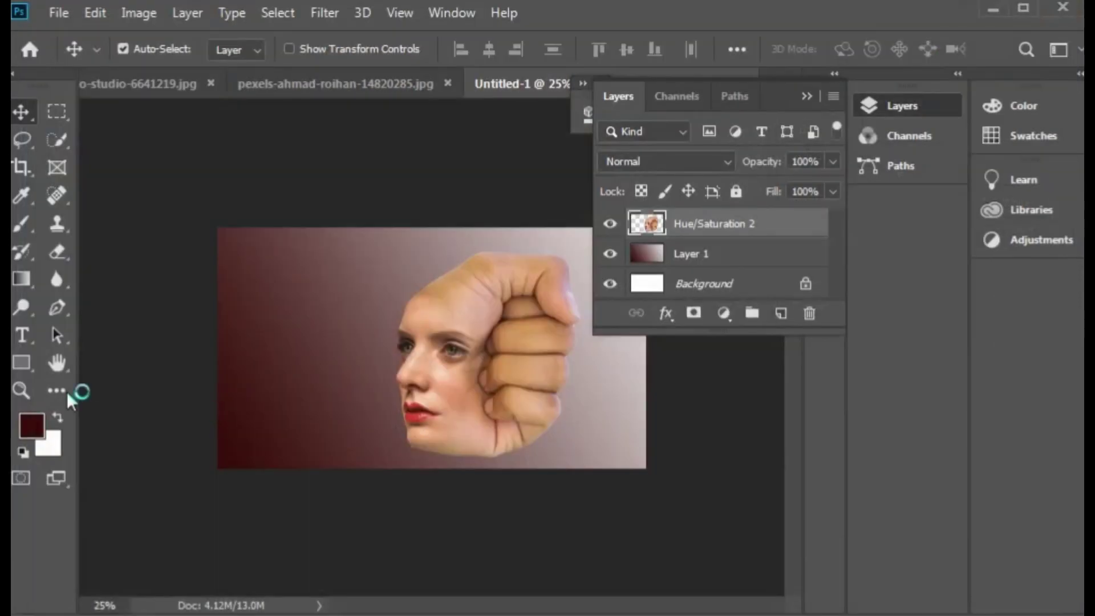
scroll(399, 371, up, 3)
scroll(399, 370, up, 5)
Trace a pen path along the chin and jaw edge and turn it into a selection
key(p)
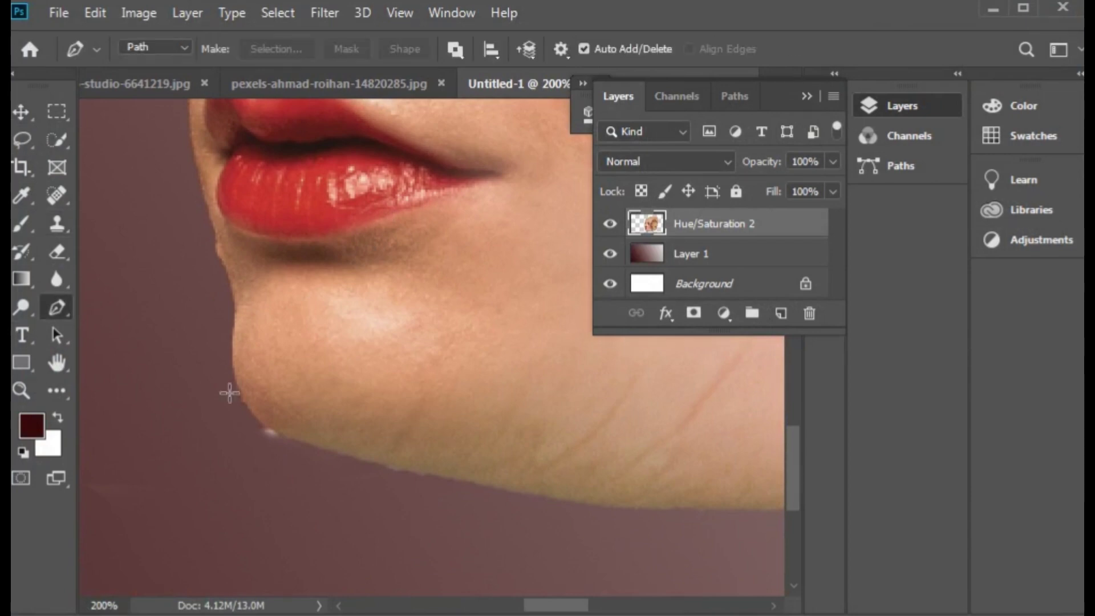
click(233, 372)
drag(477, 484, 500, 487)
scroll(279, 439, up, 2)
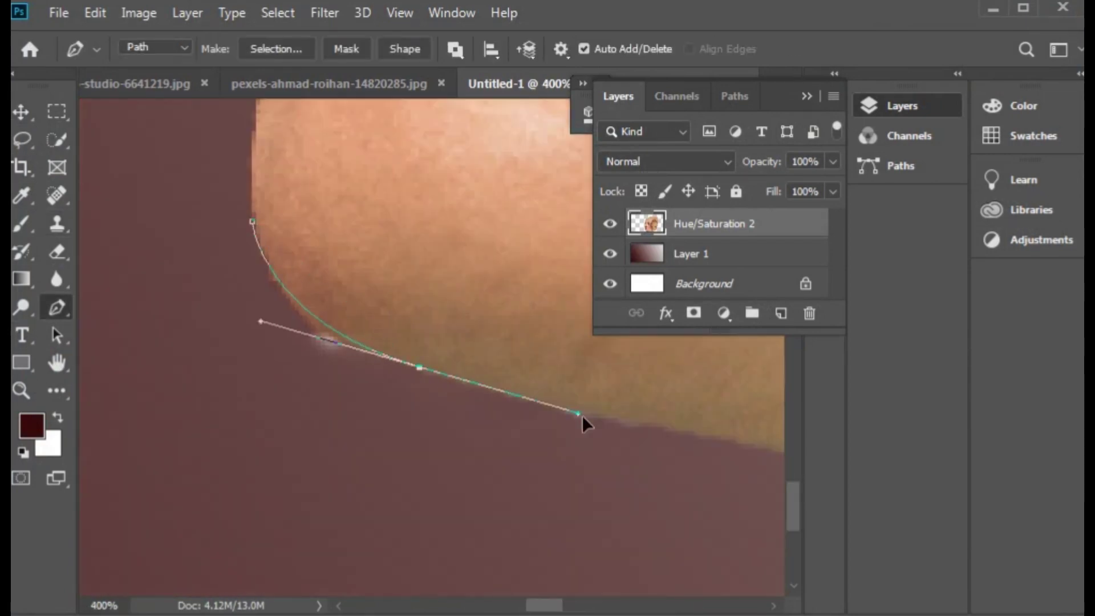
drag(288, 452, 559, 401)
scroll(209, 325, down, 3)
right_click(288, 215)
click(366, 305)
key(Return)
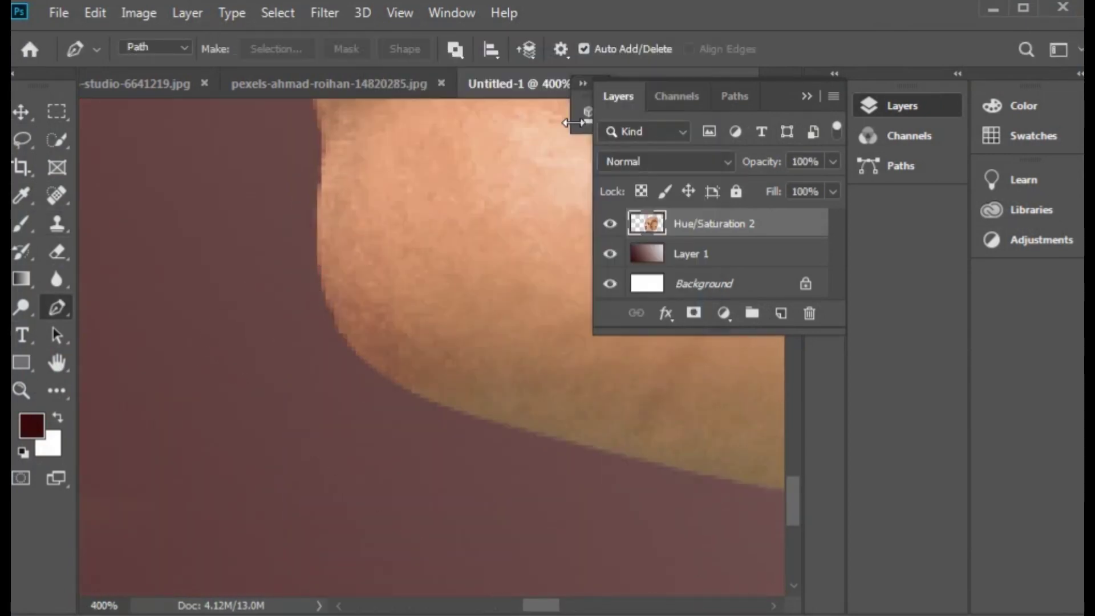
scroll(530, 386, down, 5)
Set the foreground colour to black and move the gradient's dark stop to 40%
key(v)
click(32, 424)
click(779, 49)
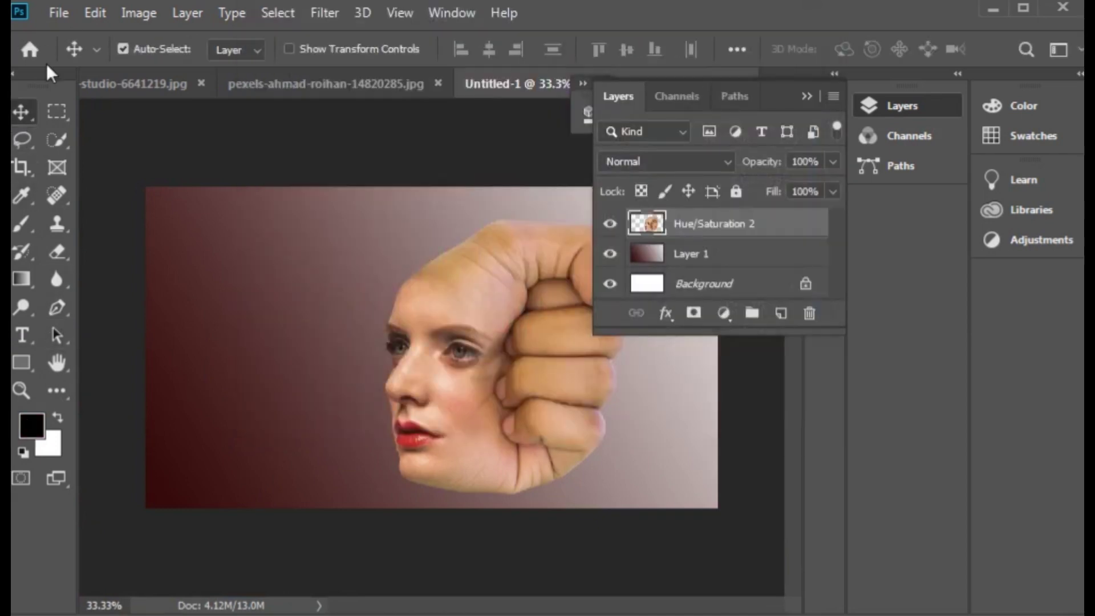
key(g)
click(228, 49)
drag(319, 360, 491, 360)
click(733, 14)
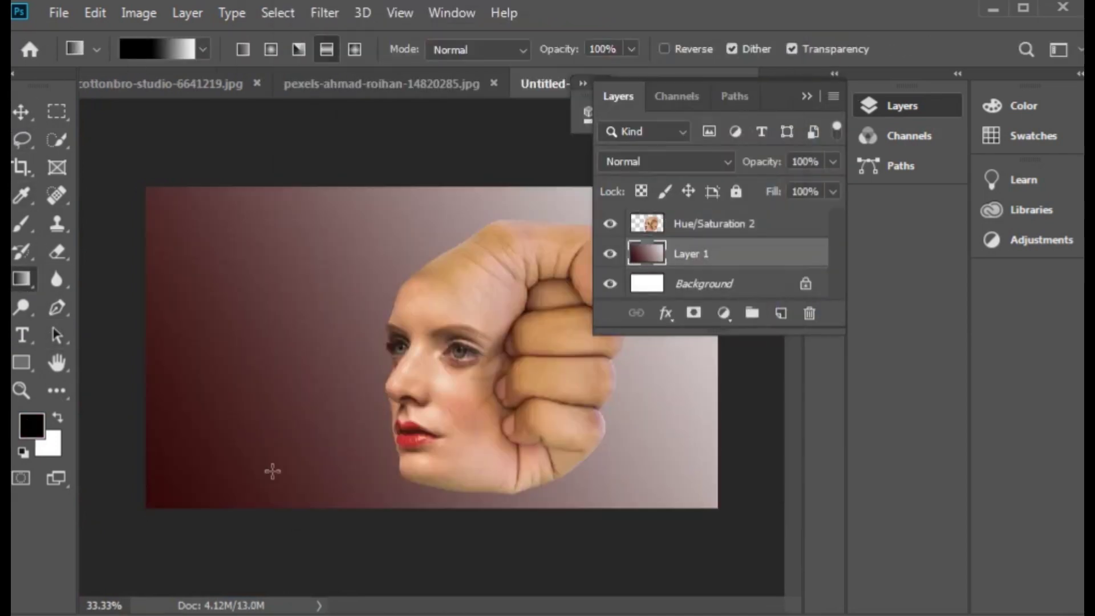
Fill Layer 1's background with a linear black-to-white gradient
click(203, 50)
click(85, 112)
click(242, 49)
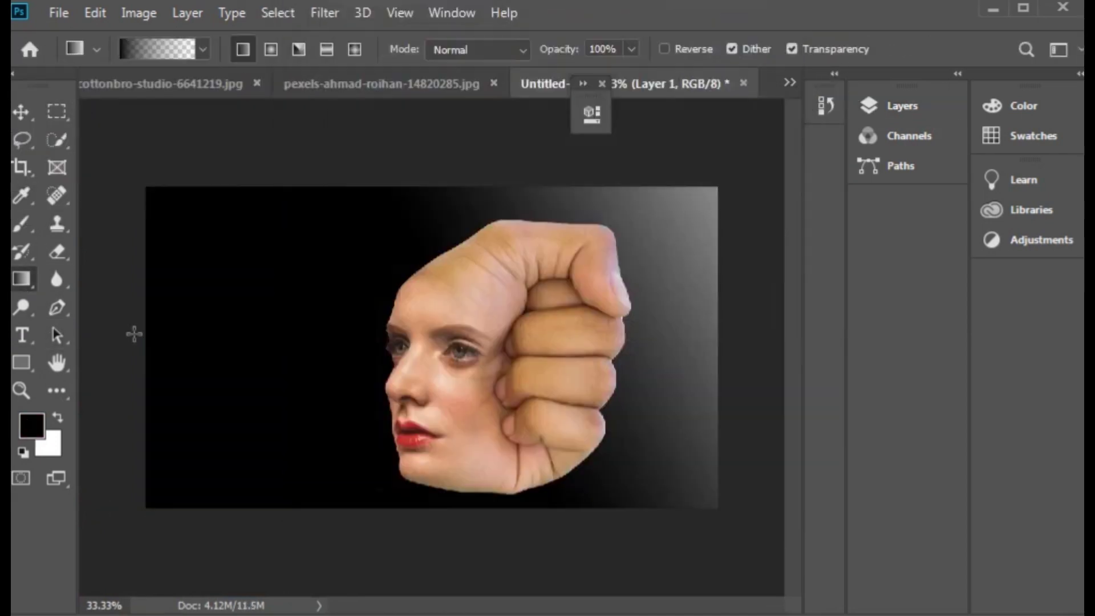
click(57, 419)
click(203, 50)
click(52, 91)
click(203, 49)
mouse_move(171, 365)
mouse_down()
mouse_move(372, 383)
mouse_move(327, 113)
mouse_up()
Enlarge the face-fist and move it up and to the left
key(ctrl+t)
drag(582, 178, 531, 415)
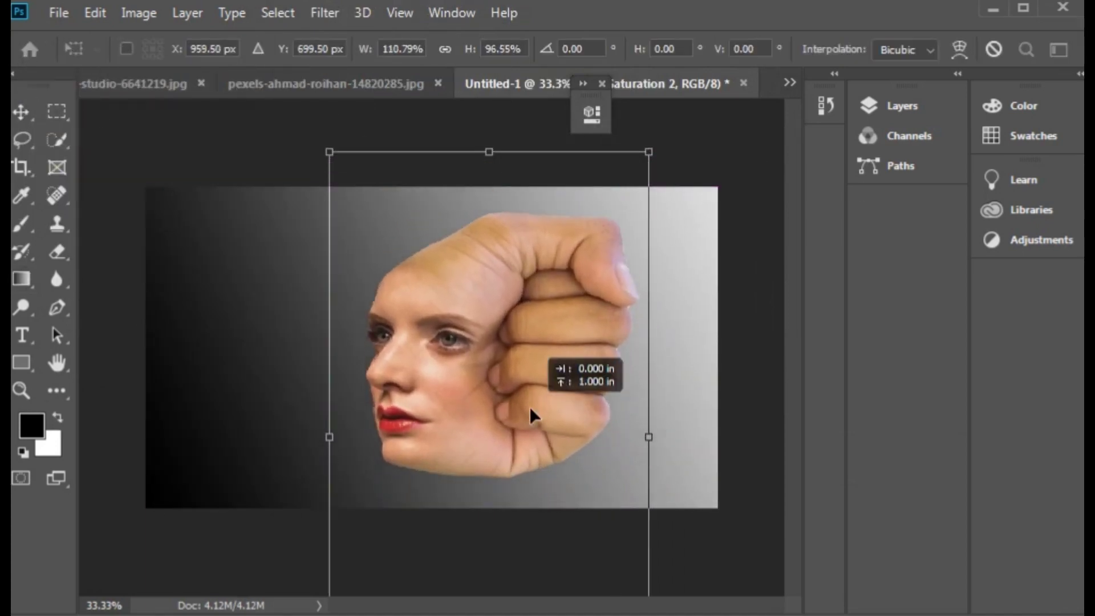
drag(327, 154, 386, 152)
key(Return)
Paint a large black brush blob on a new layer over the face
key(v)
key(b)
key(F7)
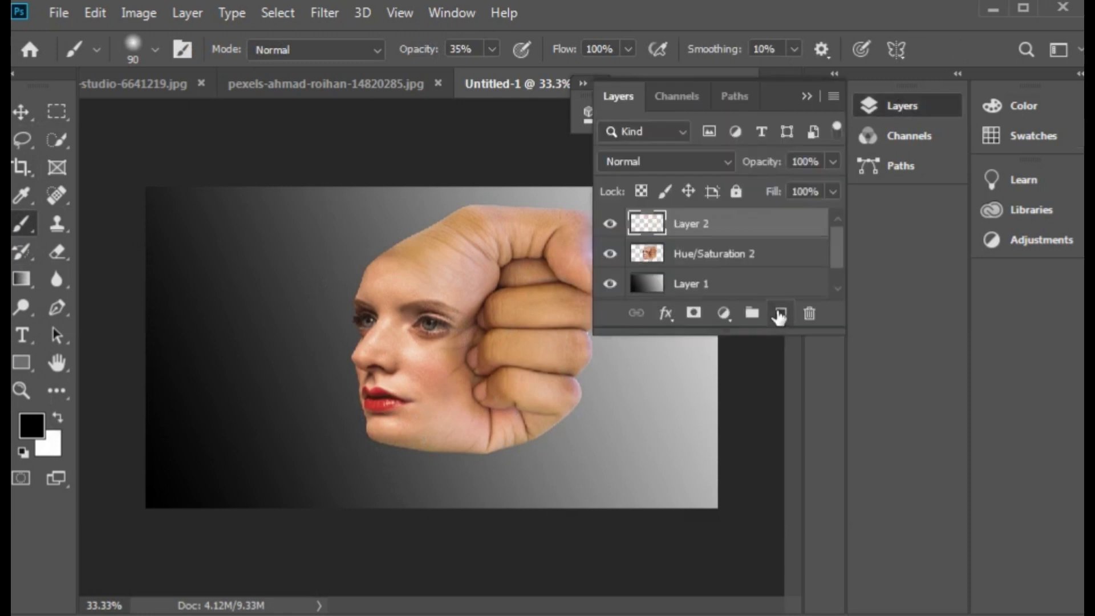
key(0)
click(447, 371)
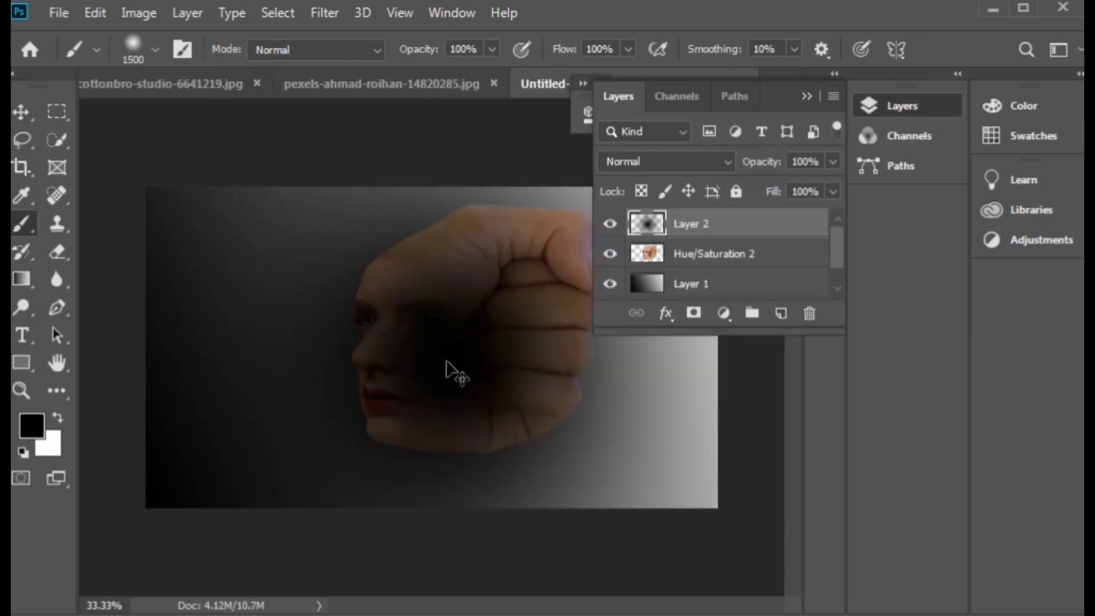
Squash the blob into a flat oval and move it below the face-fist
key(ctrl+t)
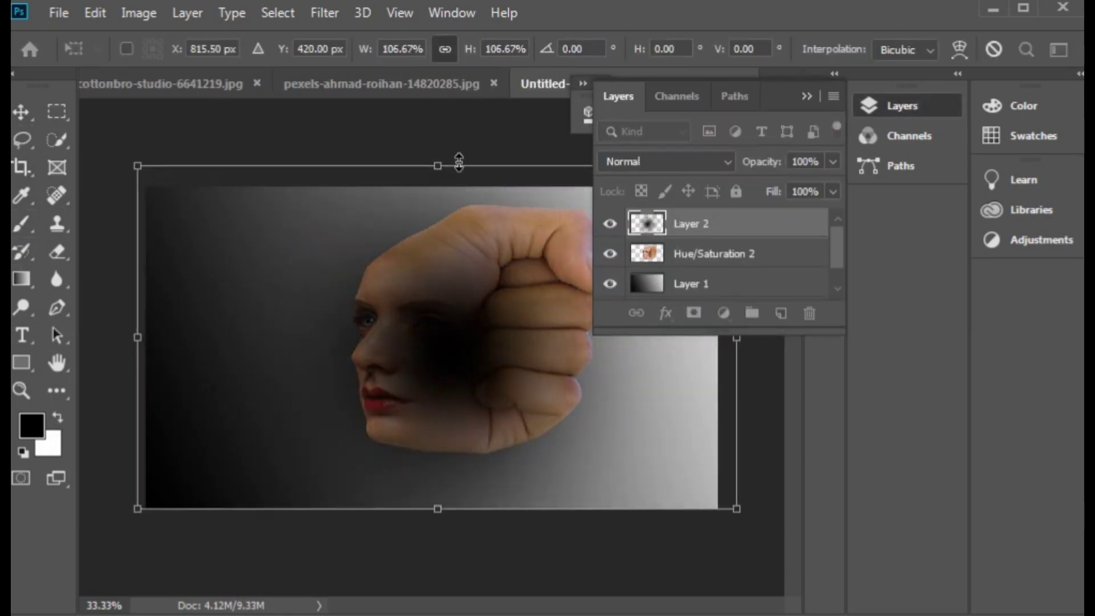
drag(448, 280, 442, 435)
key(Return)
key(v)
drag(471, 485, 490, 481)
Soften the shadow with a Gaussian Blur of 58.2
click(324, 13)
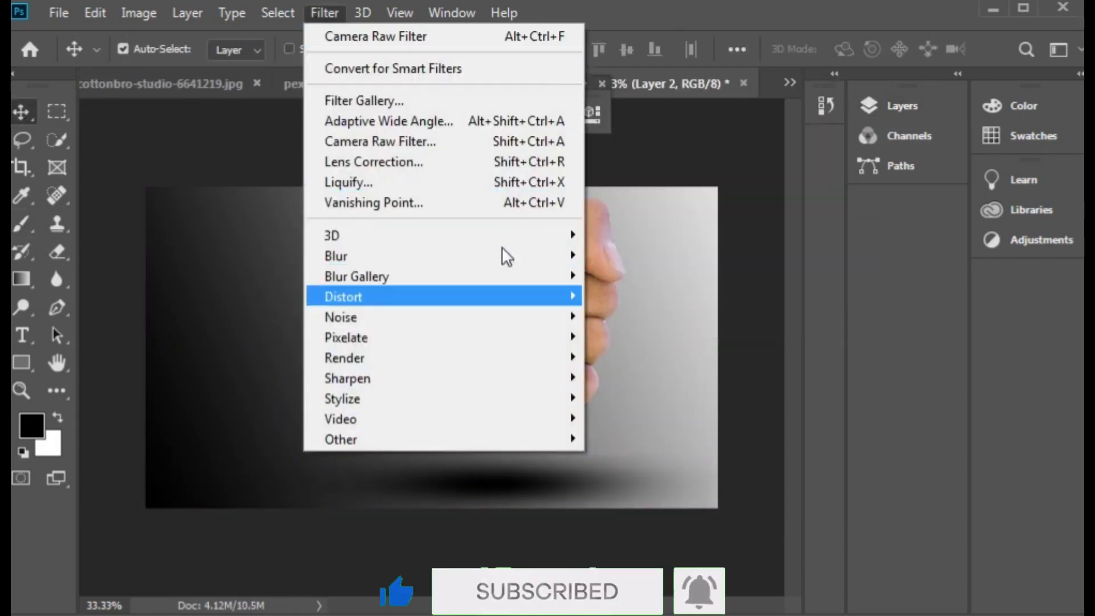
click(616, 332)
key(Return)
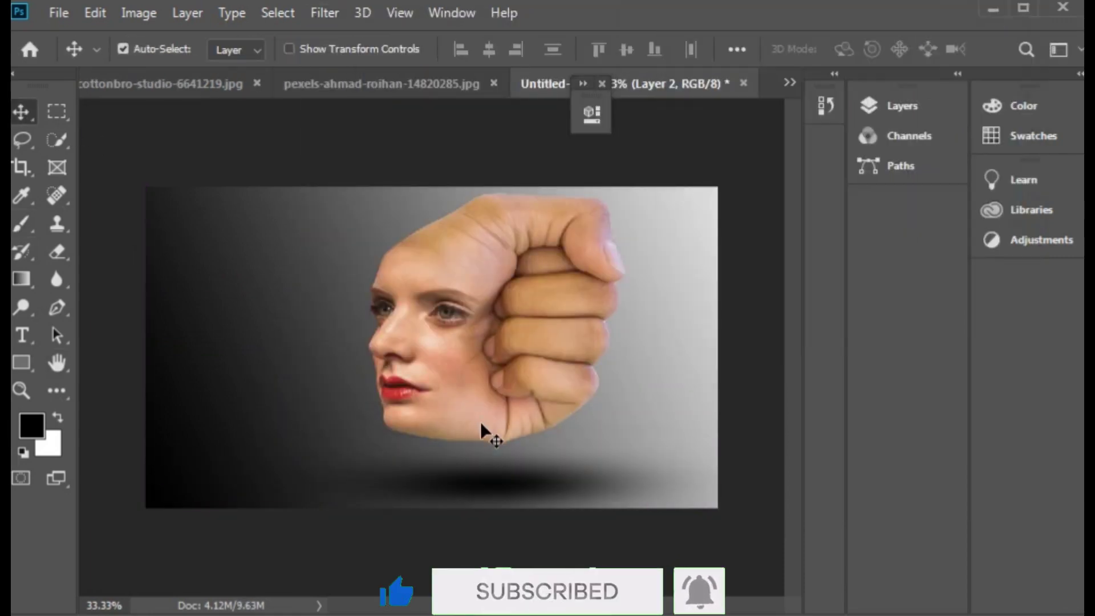
Nudge the face-fist into place above the shadow and scale it slightly smaller
key(ctrl+plus)
drag(480, 422, 538, 308)
key(ctrl+minus)
key(ctrl+t)
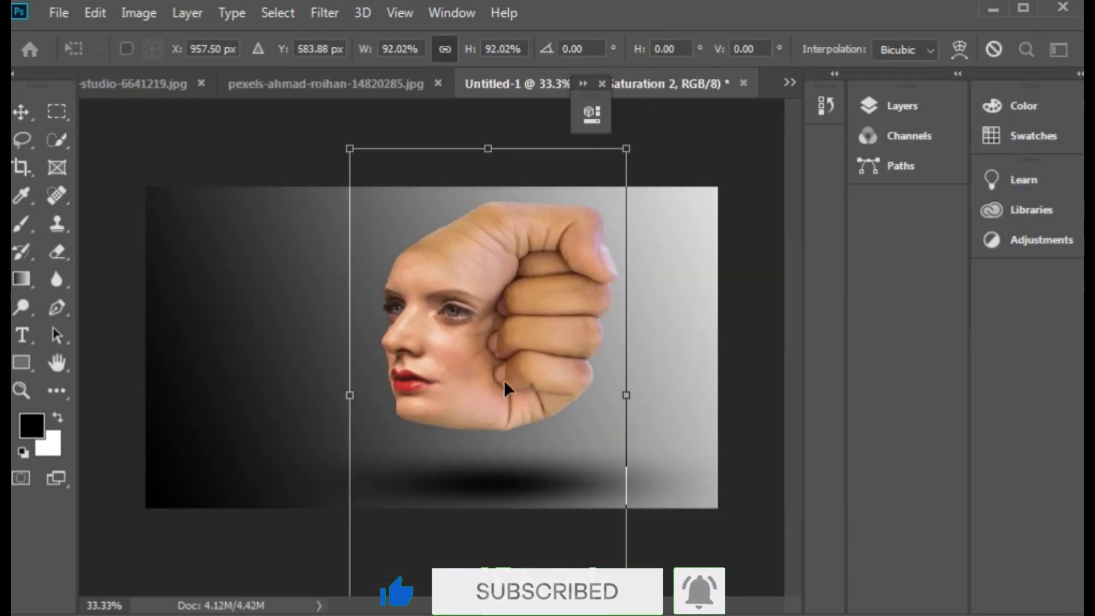
key(Return)
key(ctrl+1)
Burn the lower edge of the hand and jaw darker
key(o)
mouse_move(183, 456)
mouse_down()
mouse_move(484, 471)
mouse_move(665, 384)
mouse_move(418, 528)
mouse_up()
key(ctrl+minus)
key(ctrl+minus)
key(ctrl+minus)
Zoom in on the finger edge and add a new empty Layer 3
key(ctrl+plus)
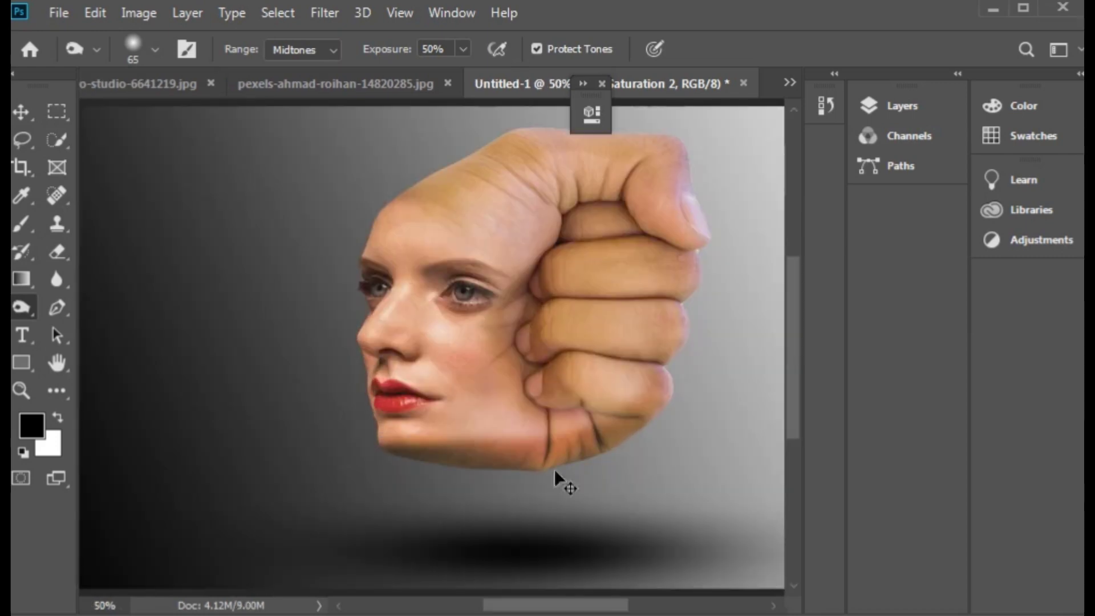
scroll(557, 479, up, 3)
key(ctrl+plus)
key(ctrl+plus)
key(ctrl+plus)
scroll(471, 422, up, 10)
click(887, 106)
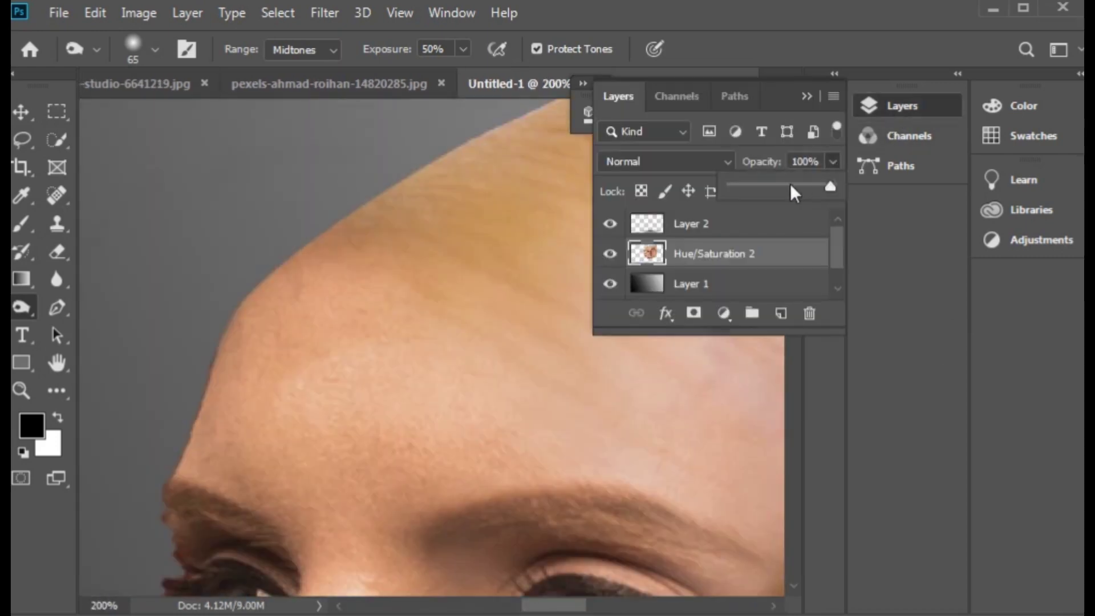
click(781, 314)
Make Layer 2 the working layer and hide Layer 3
key(ctrl+minus)
key(ctrl+minus)
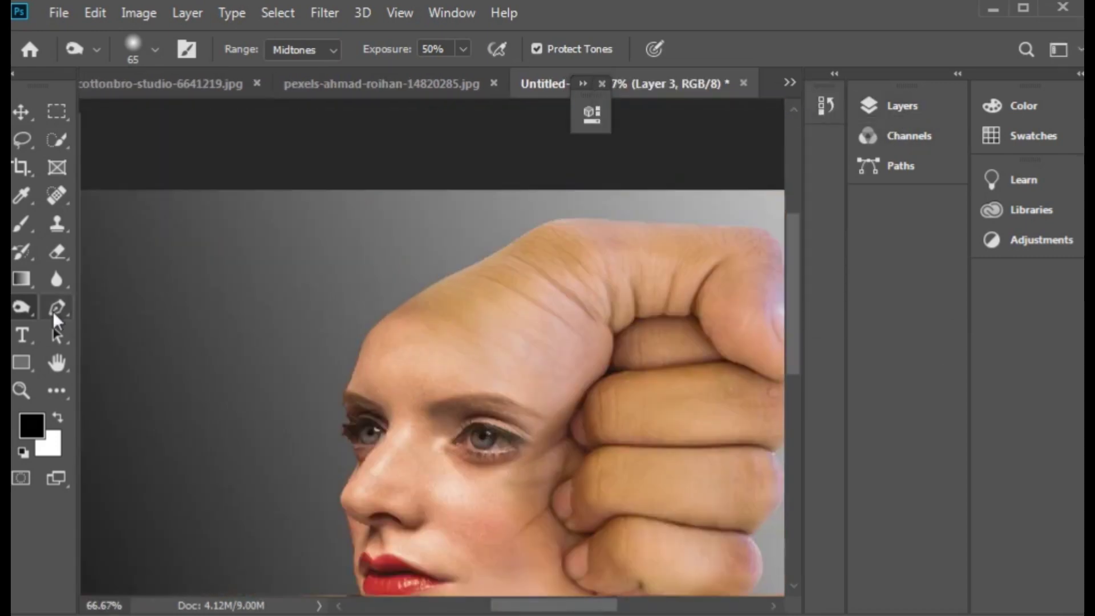
click(887, 106)
click(720, 228)
key(ctrl+minus)
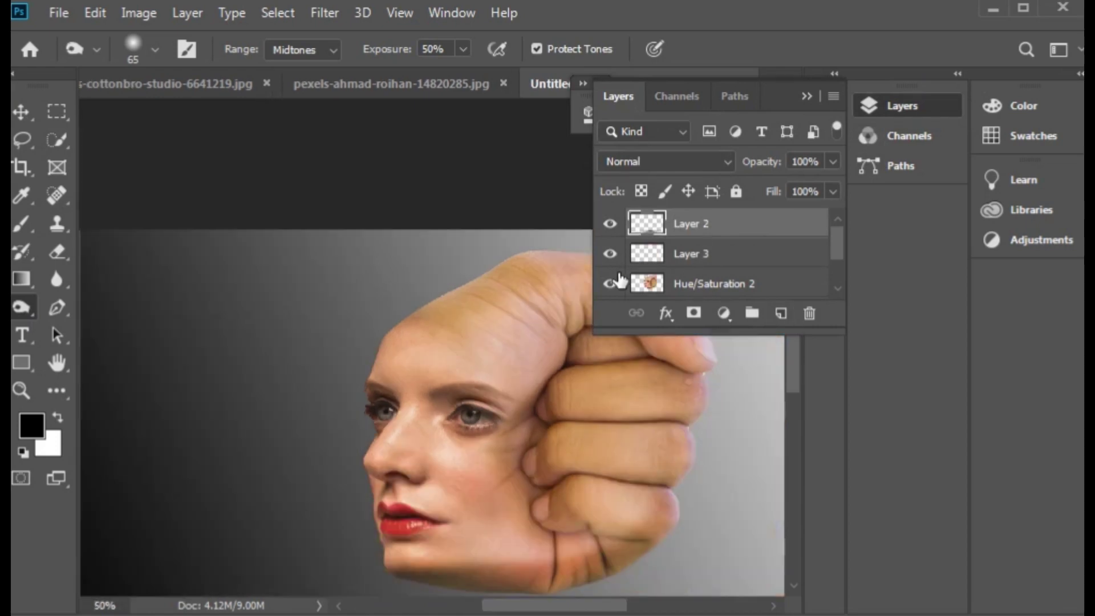
click(610, 253)
scroll(838, 276, down, 2)
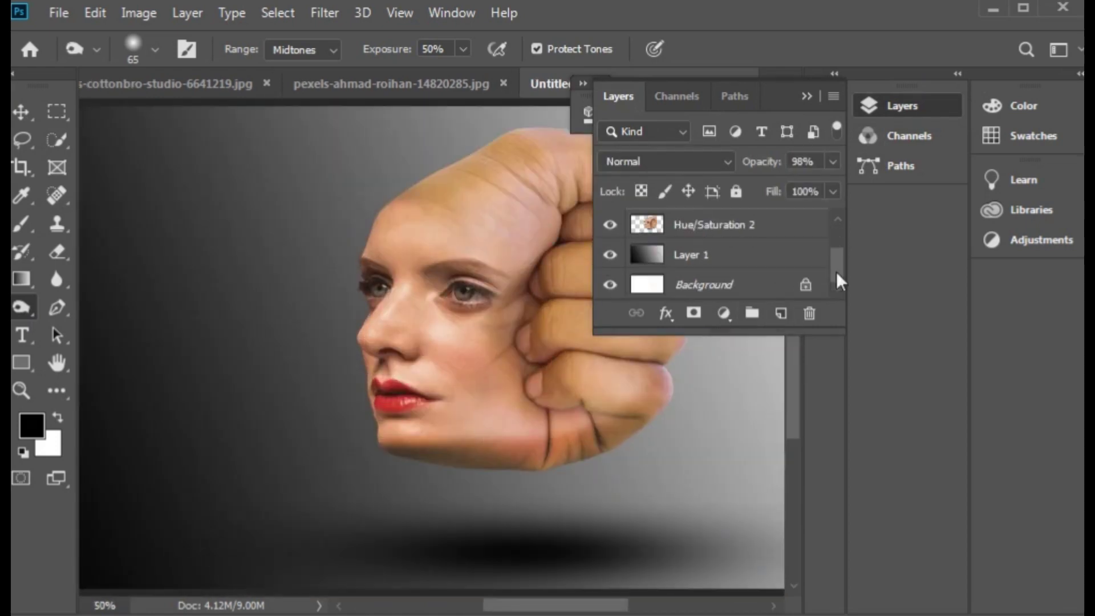
scroll(838, 276, up, 1)
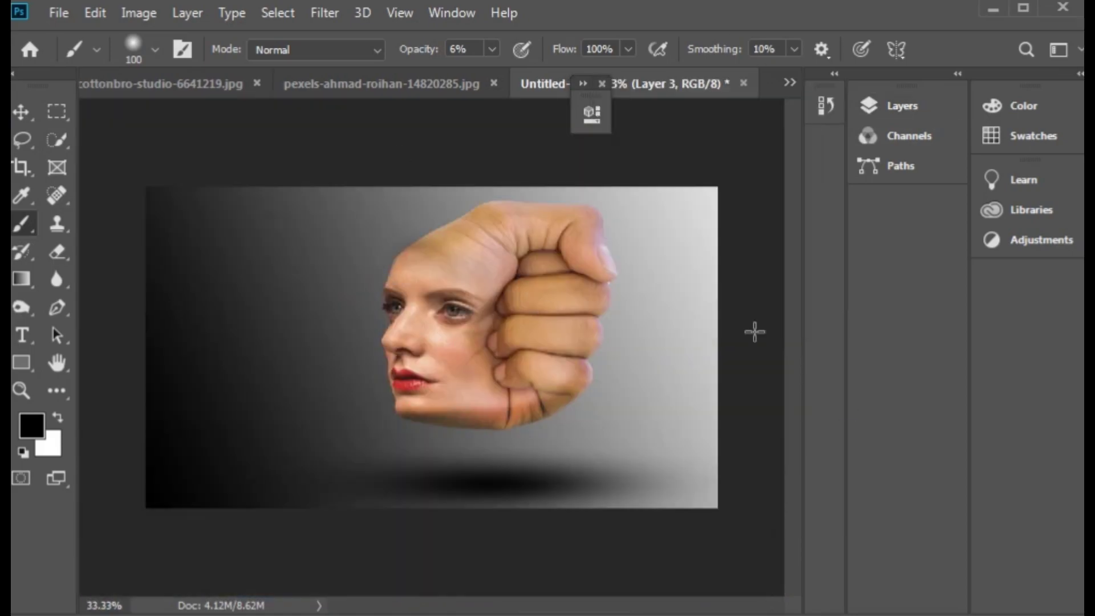
Cool the image with a Camera Raw filter: temperature -28, tint -21
click(324, 12)
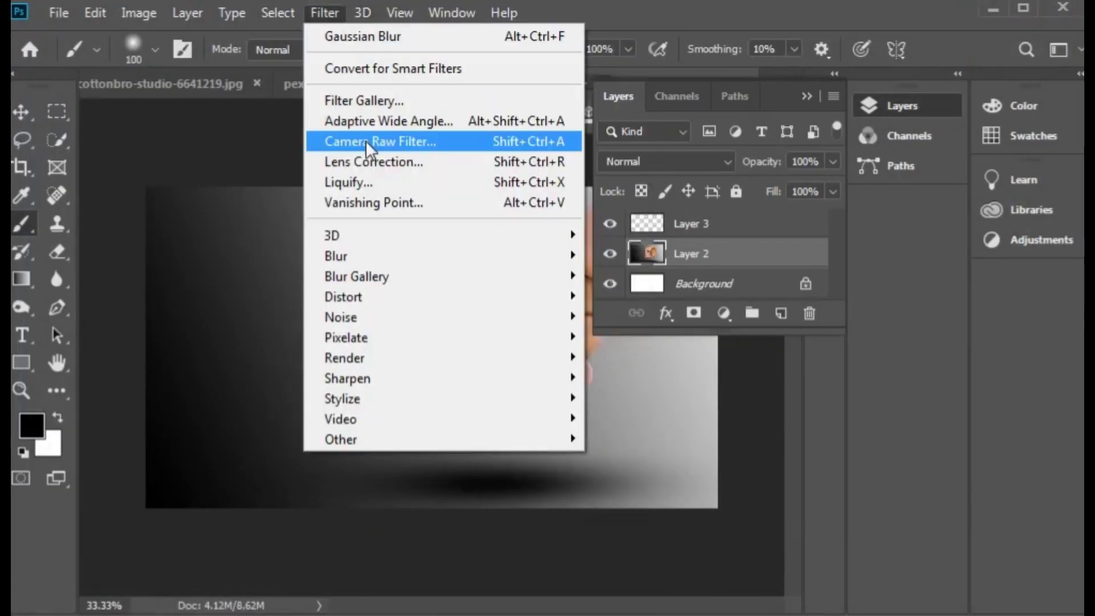
click(364, 141)
drag(931, 323, 935, 333)
text(-28)
key(Return)
key(Tab)
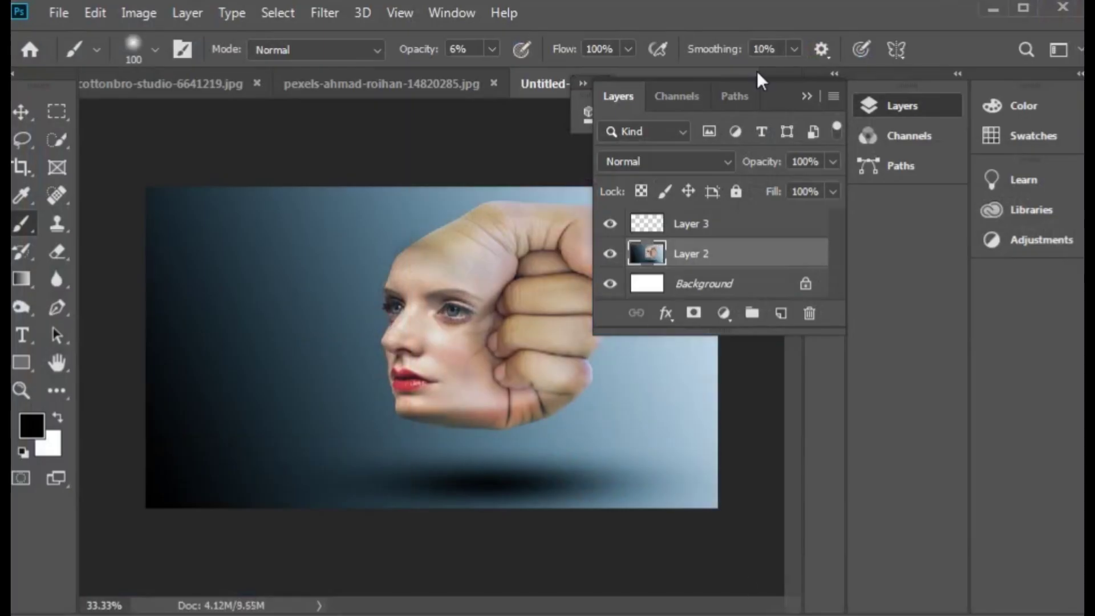
Close the Layers panel and begin saving the image as a new JPEG file
click(656, 371)
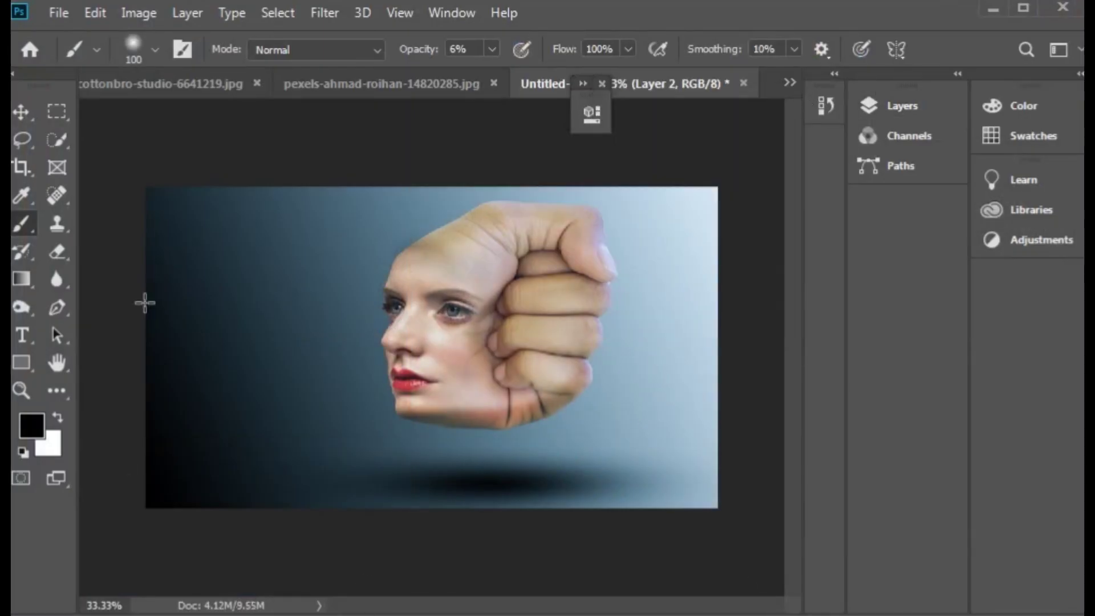
scroll(469, 482, up, 2)
scroll(497, 472, down, 1)
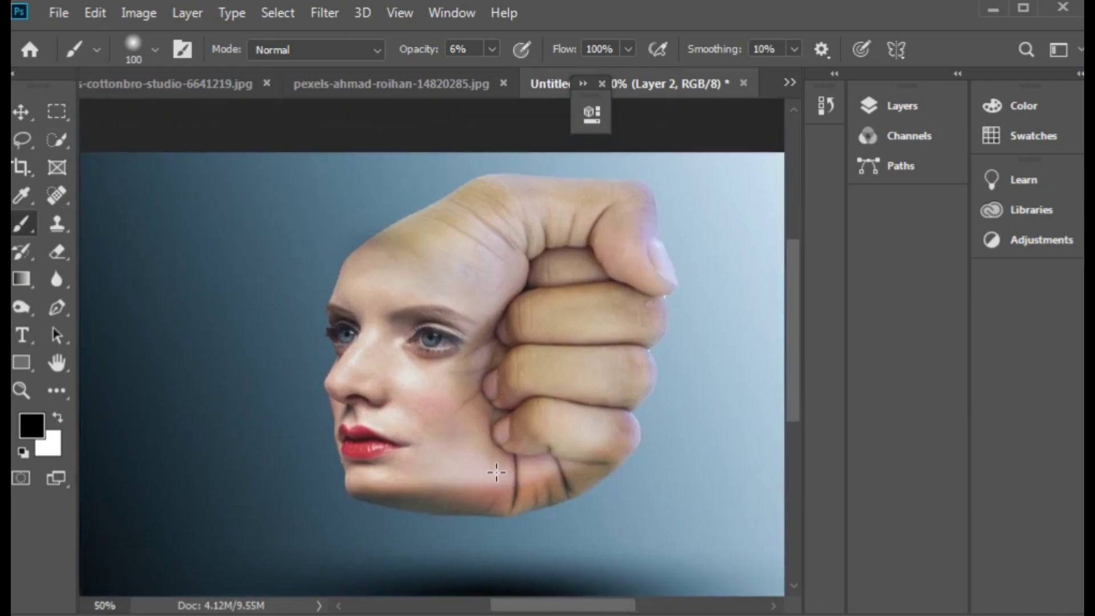
scroll(554, 375, down, 1)
click(59, 13)
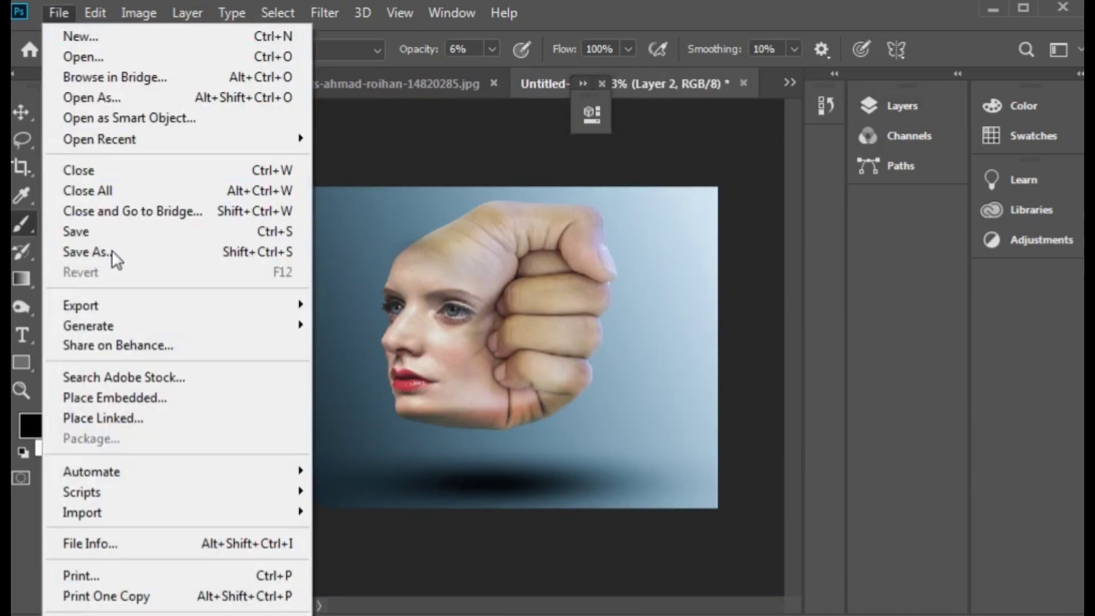
click(110, 254)
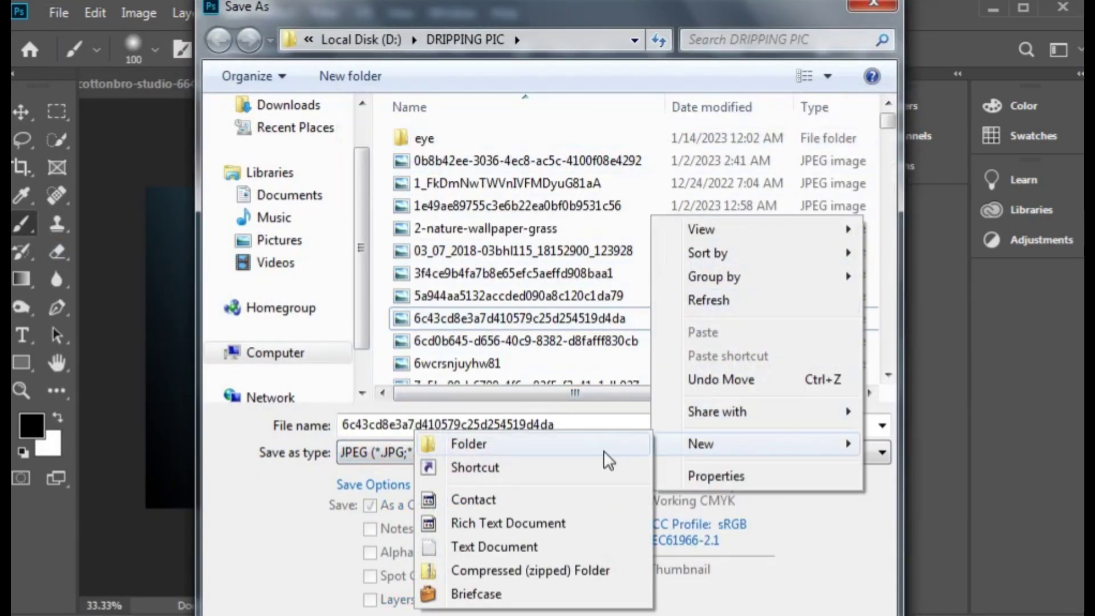